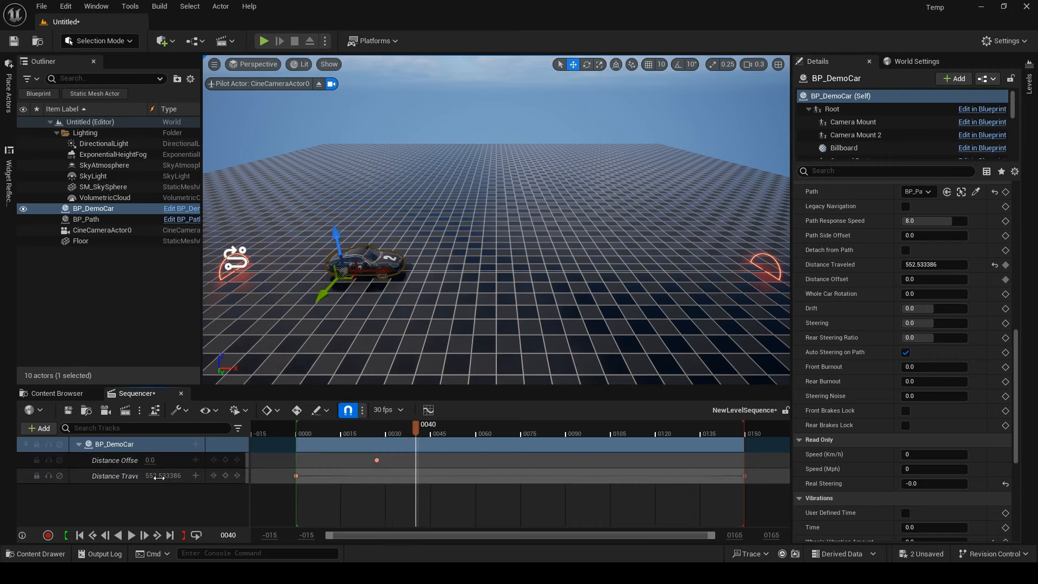
Adjust BP_DemoCar's Distance Offset value at frame 40 in the level sequence
{"action": "left_click_drag", "start_coordinate": [150, 460], "coordinate": [364, 489]}
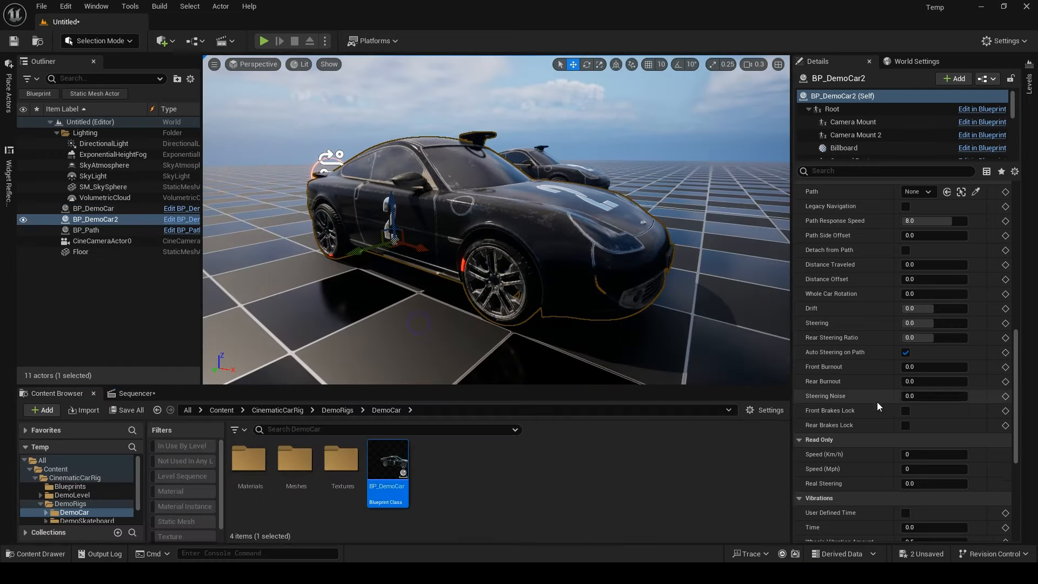
Set BP_DemoCar2's Overall Vibration Multiplier to 2.0 and its height, roll and pitch vibration speeds to 2
{"action": "scroll", "coordinate": [876, 401], "scroll_direction": "down", "scroll_amount": 5}
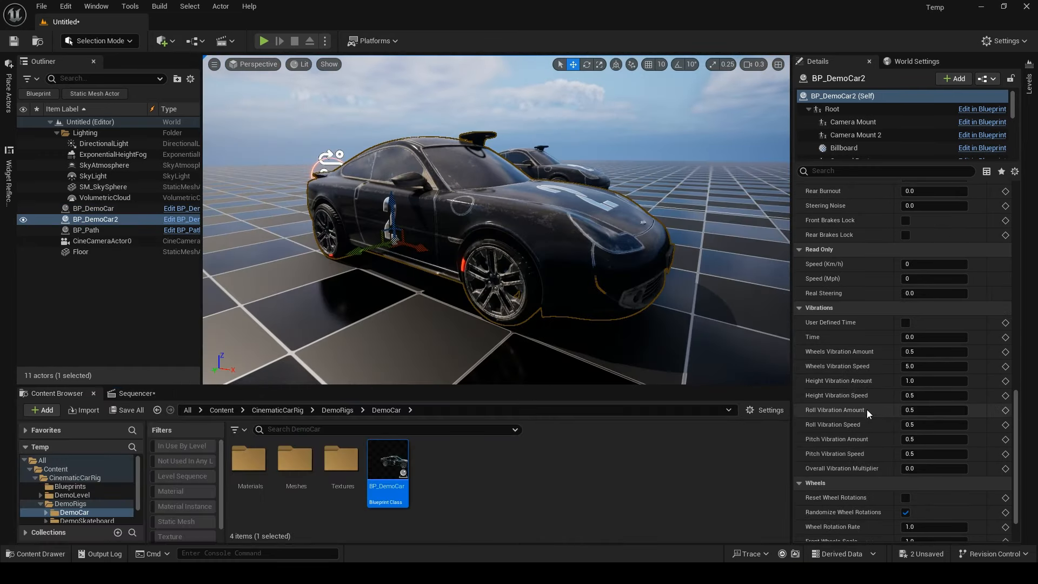
{"action": "left_click", "coordinate": [914, 468]}
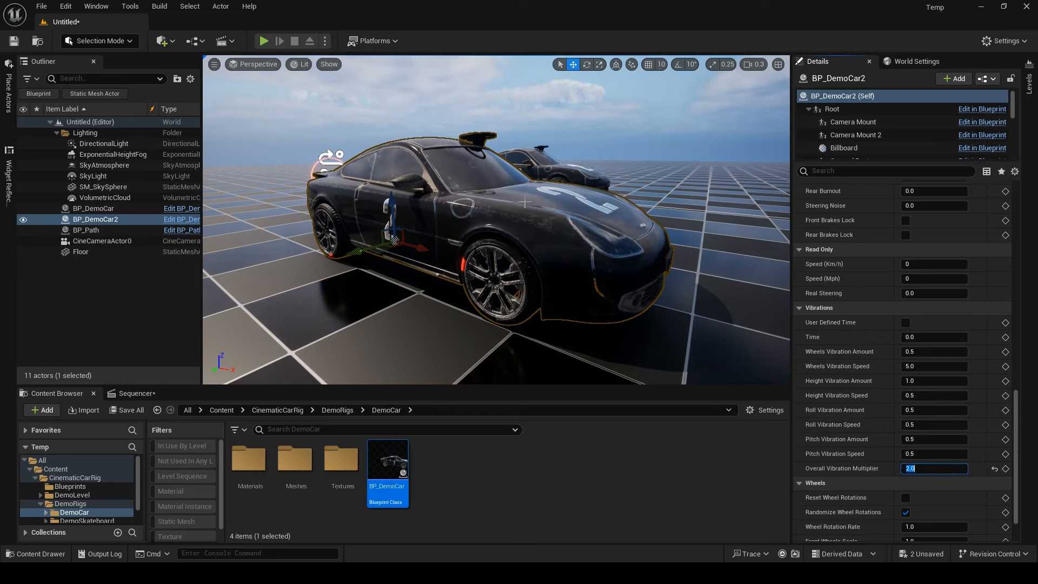
{"action": "left_click", "coordinate": [921, 395]}
{"action": "type", "text": "2"}
{"action": "key", "text": "Return"}
{"action": "left_click", "coordinate": [919, 424]}
{"action": "type", "text": "2"}
{"action": "left_click", "coordinate": [919, 454]}
{"action": "type", "text": "2"}
Set BP_DemoCar2's height, roll and pitch vibration amounts to 0
{"action": "left_click", "coordinate": [917, 381]}
{"action": "type", "text": "0"}
{"action": "left_click", "coordinate": [916, 410]}
{"action": "type", "text": "0"}
{"action": "left_click", "coordinate": [914, 438]}
{"action": "type", "text": "0"}
Isolate each vibration in turn with Height Vibration Amount 1, Roll Vibration Amount 5 and Pitch Vibration Amount 5, zeroing the previous one
{"action": "left_click", "coordinate": [914, 380]}
{"action": "type", "text": "1"}
{"action": "key", "text": "Return"}
{"action": "type", "text": "0"}
{"action": "left_click", "coordinate": [919, 410]}
{"action": "type", "text": "5"}
{"action": "key", "text": "Return"}
{"action": "type", "text": "0"}
{"action": "left_click", "coordinate": [920, 439]}
{"action": "type", "text": "5.0"}
Reset BP_DemoCar2's height, roll and pitch vibration amounts and speeds to their defaults
{"action": "left_click", "coordinate": [995, 454]}
{"action": "left_click", "coordinate": [995, 440]}
{"action": "left_click", "coordinate": [994, 425]}
{"action": "left_click", "coordinate": [995, 410]}
{"action": "left_click", "coordinate": [994, 381]}
{"action": "left_click", "coordinate": [994, 396]}
Try an Overall Vibration Multiplier of 5 on BP_DemoCar2, and reset it to the default
{"action": "left_click", "coordinate": [941, 469]}
{"action": "type", "text": "5"}
{"action": "key", "text": "Return"}
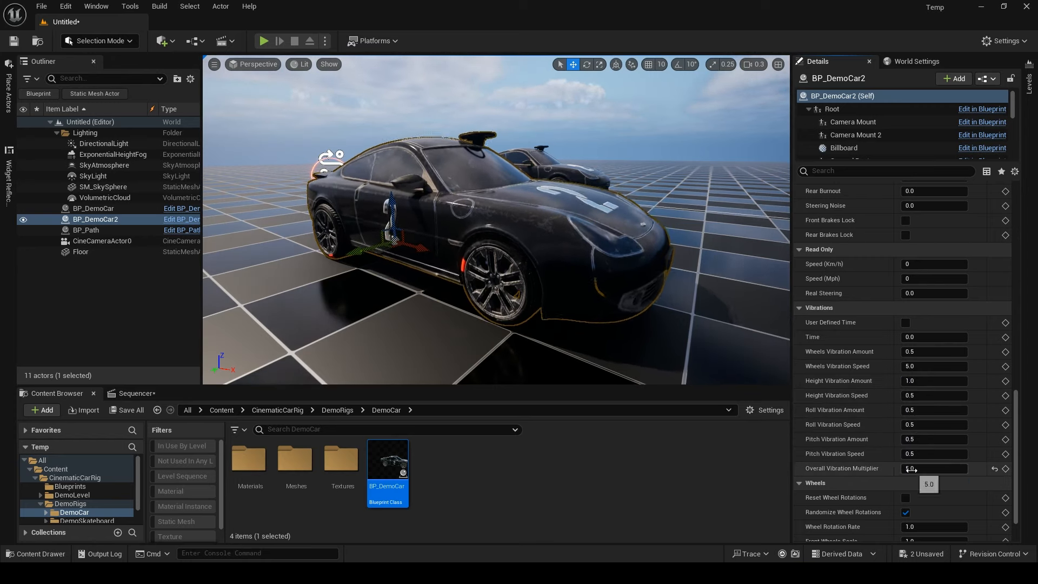
{"action": "left_click", "coordinate": [995, 469]}
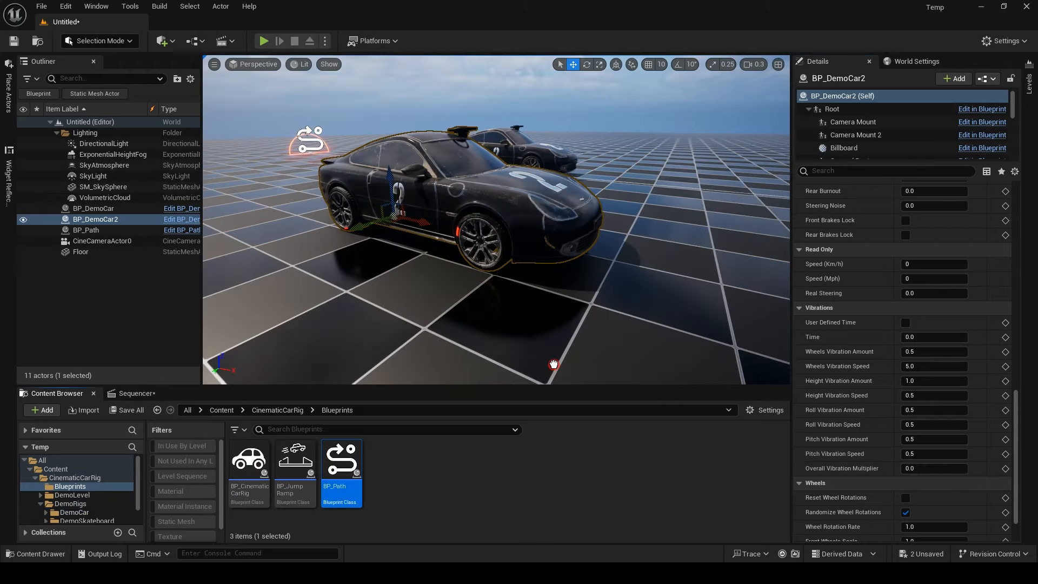
Place another BP_Path blueprint in the level in front of BP_DemoCar2, and delete it again
{"action": "left_click_drag", "start_coordinate": [342, 464], "coordinate": [610, 208]}
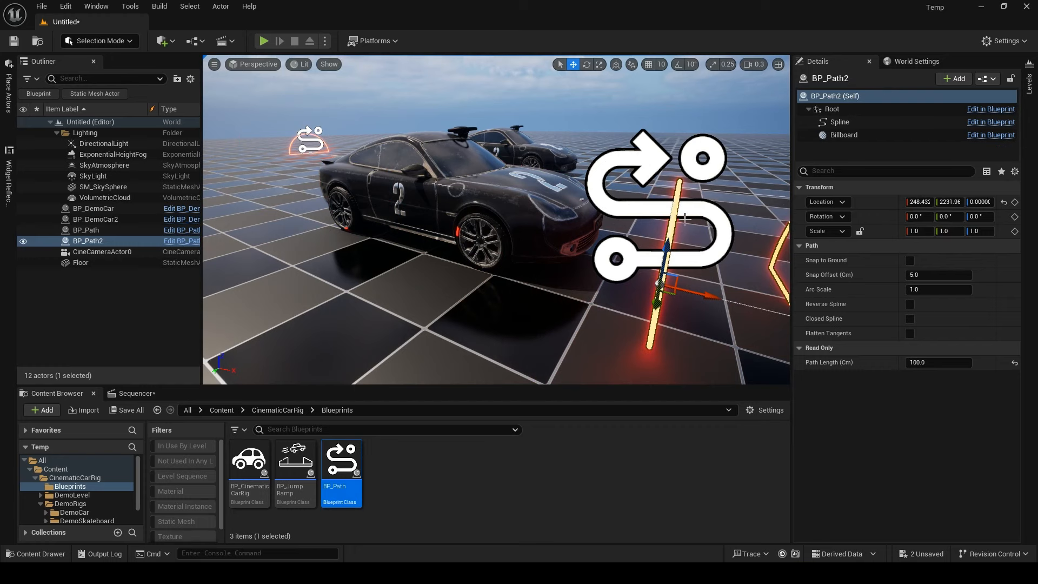
{"action": "left_click", "coordinate": [472, 307]}
{"action": "left_click", "coordinate": [597, 183]}
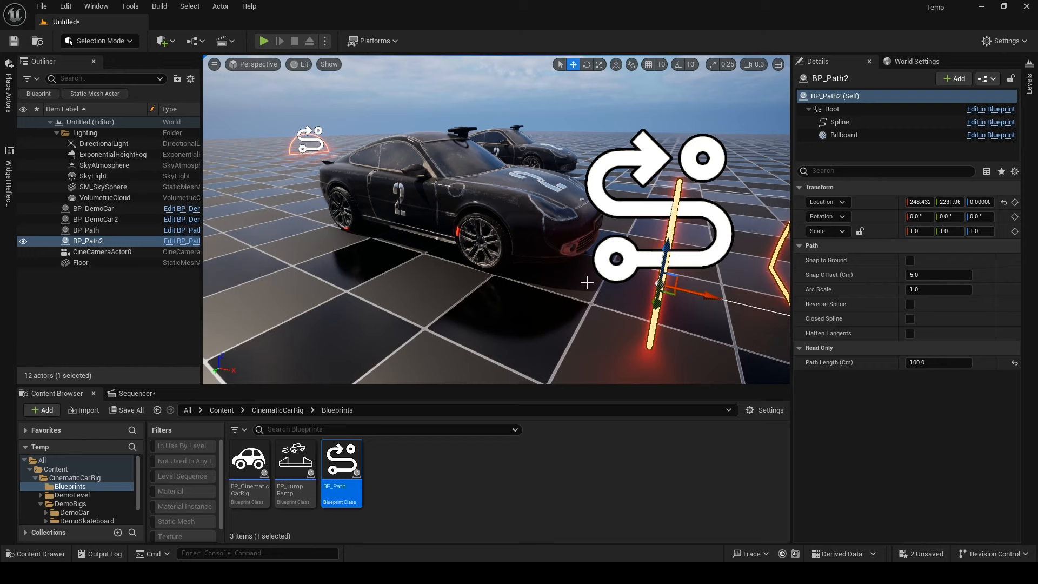
{"action": "key", "text": "Delete"}
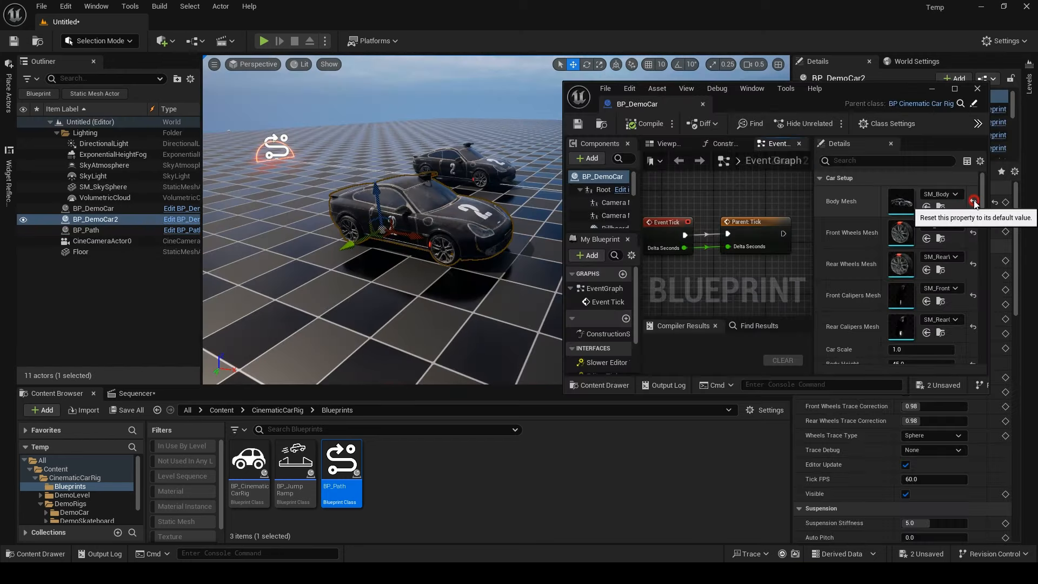
Reset the Body Mesh in the BP_DemoCar blueprint, undo the reset, and close the blueprint editor
{"action": "left_click", "coordinate": [974, 200]}
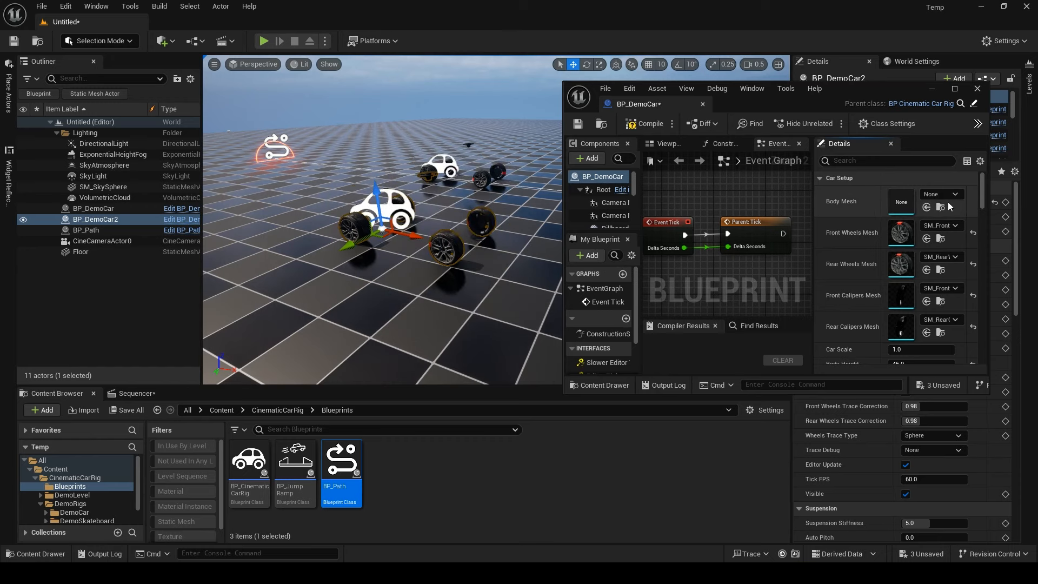
{"action": "key", "text": "ctrl+z"}
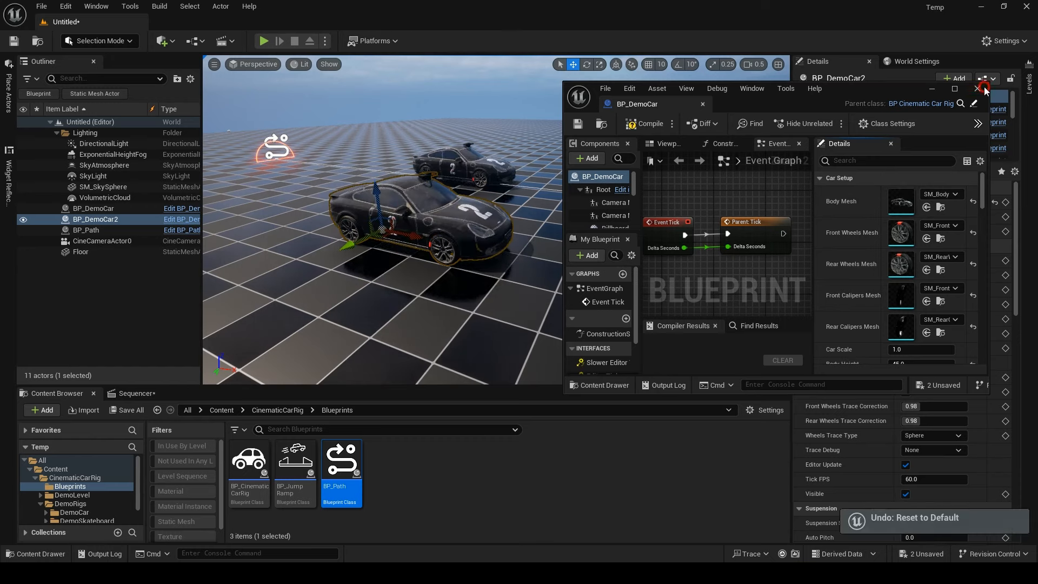
{"action": "left_click", "coordinate": [984, 90]}
Switch BP_DemoCar2's Visible option off and on again, and frame the car in the viewport
{"action": "scroll", "coordinate": [886, 454], "scroll_direction": "down", "scroll_amount": 2}
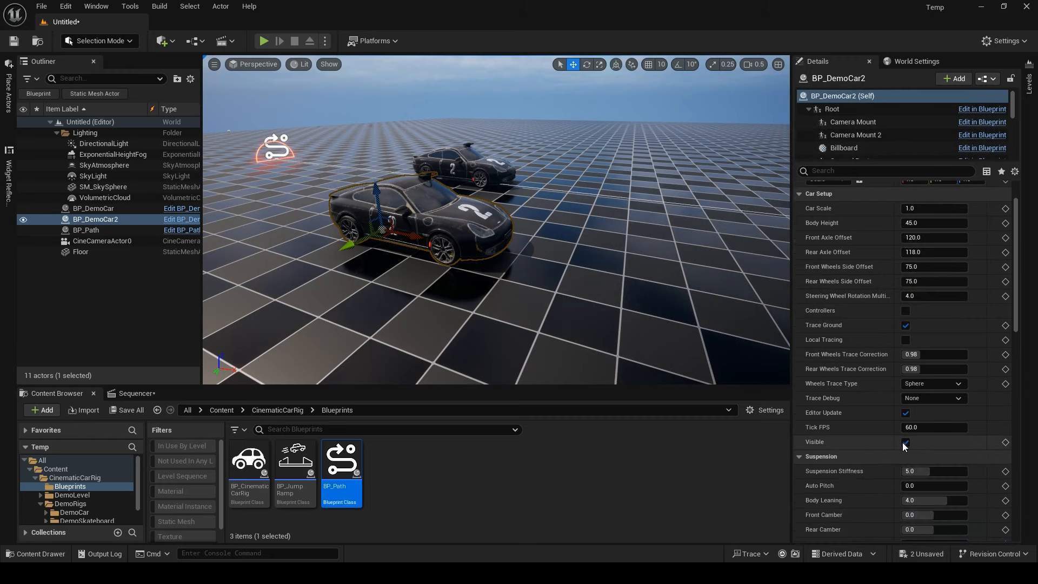
{"action": "left_click", "coordinate": [906, 442]}
{"action": "key", "text": "f"}
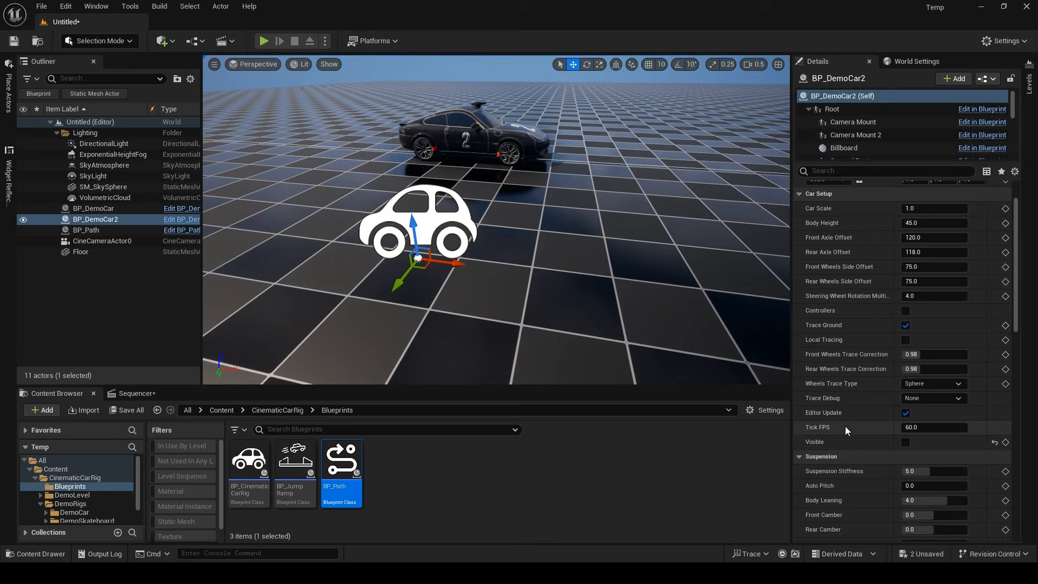
{"action": "left_click", "coordinate": [906, 442]}
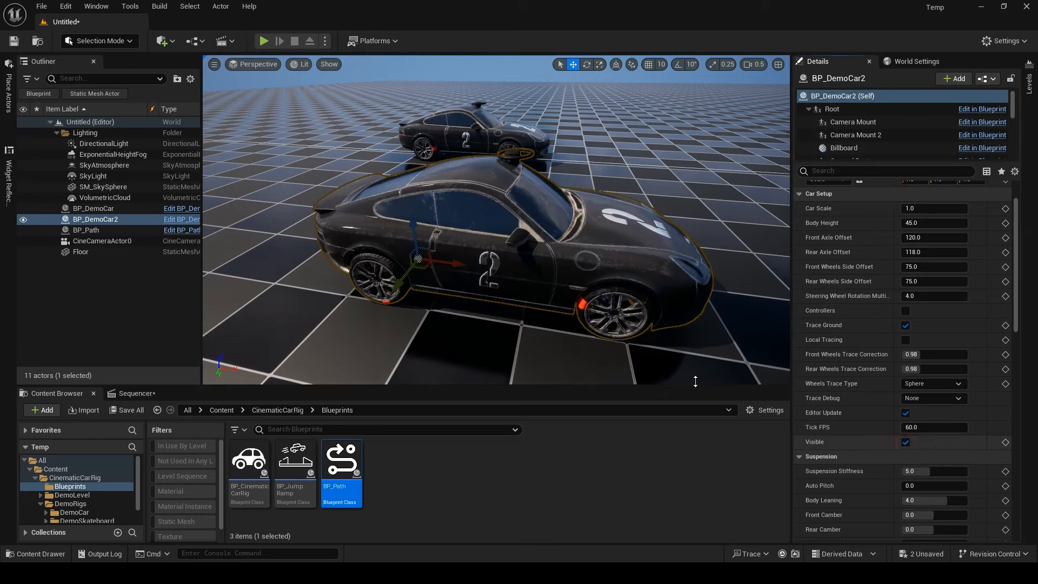
{"action": "key", "text": "f"}
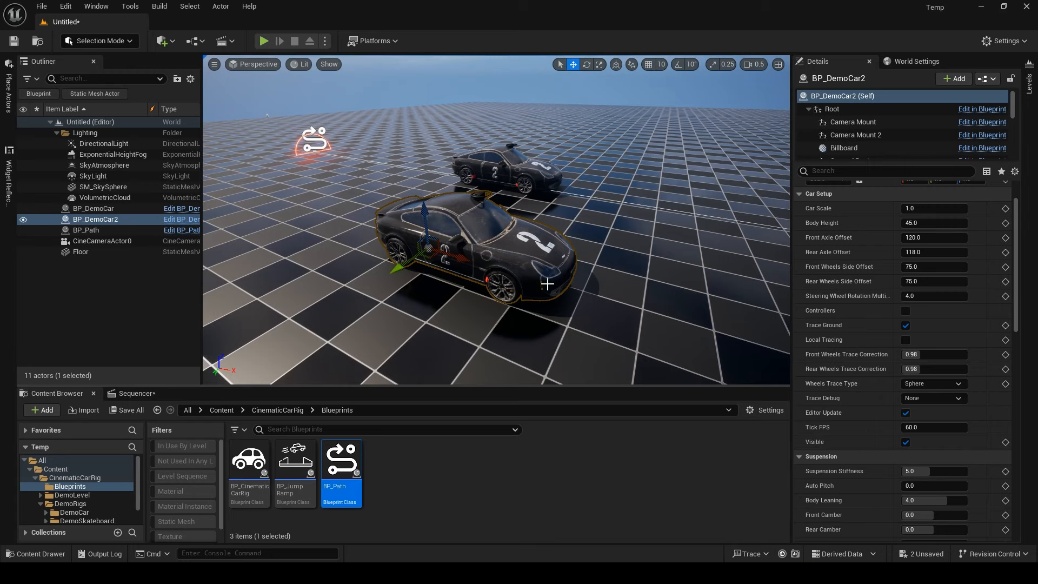
Raise BP_DemoCar2's Drift value to about 31.2 at frame 56 of the sequence, and delete the Drift track
{"action": "scroll", "coordinate": [495, 270], "scroll_direction": "down", "scroll_amount": 2}
{"action": "right_click_drag", "start_coordinate": [494, 268], "coordinate": [472, 237]}
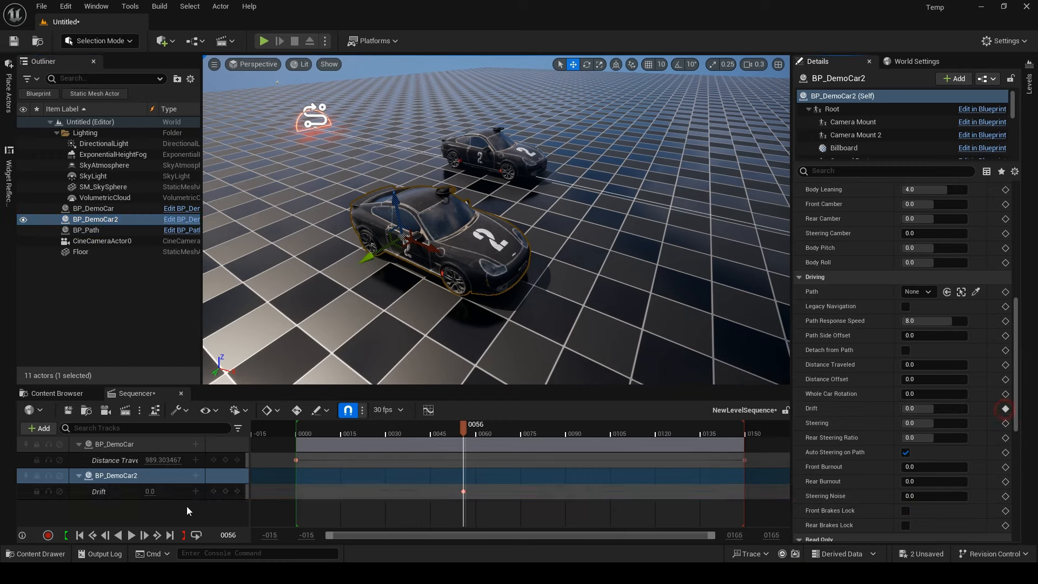
{"action": "mouse_move", "coordinate": [162, 492]}
{"action": "left_mouse_down"}
{"action": "mouse_move", "coordinate": [144, 493]}
{"action": "mouse_move", "coordinate": [162, 499]}
{"action": "left_mouse_up"}
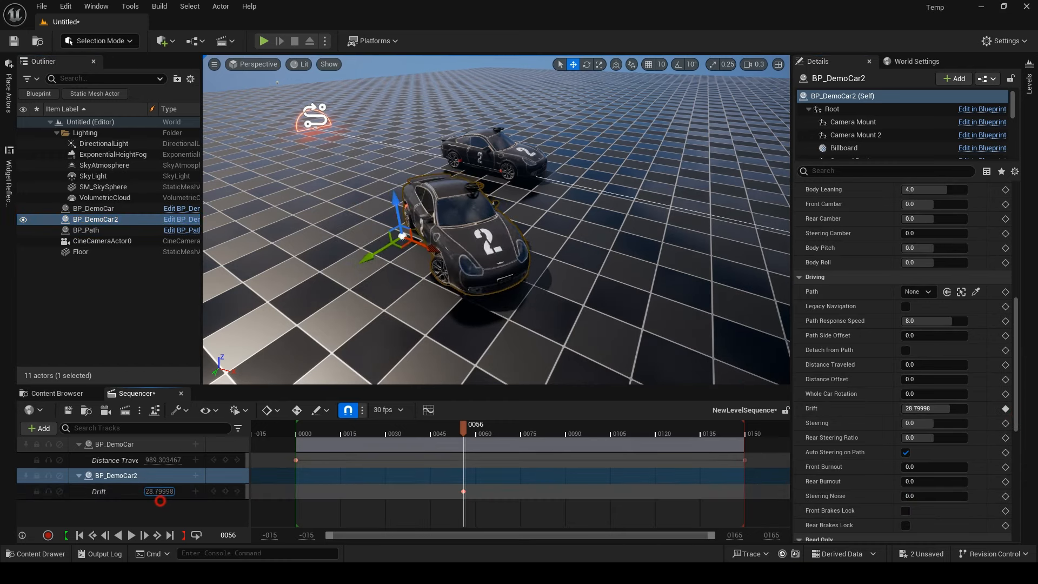
{"action": "left_click", "coordinate": [116, 492]}
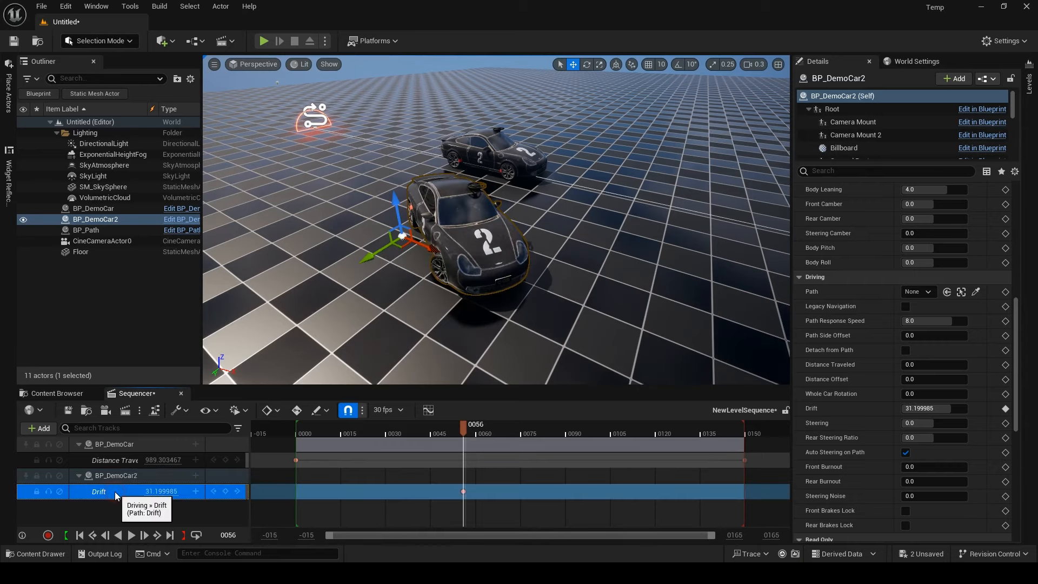
{"action": "key", "text": "Delete"}
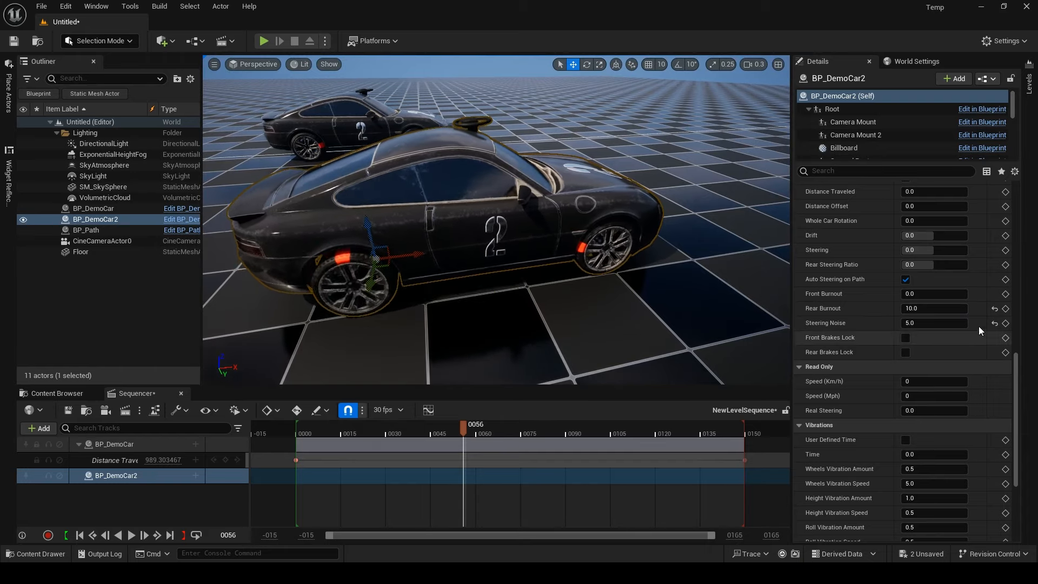
Reset BP_DemoCar2's Rear Burnout and Front Burnout to their defaults, and adjust its Whole Car Rotation value in the sequence
{"action": "left_click", "coordinate": [994, 309]}
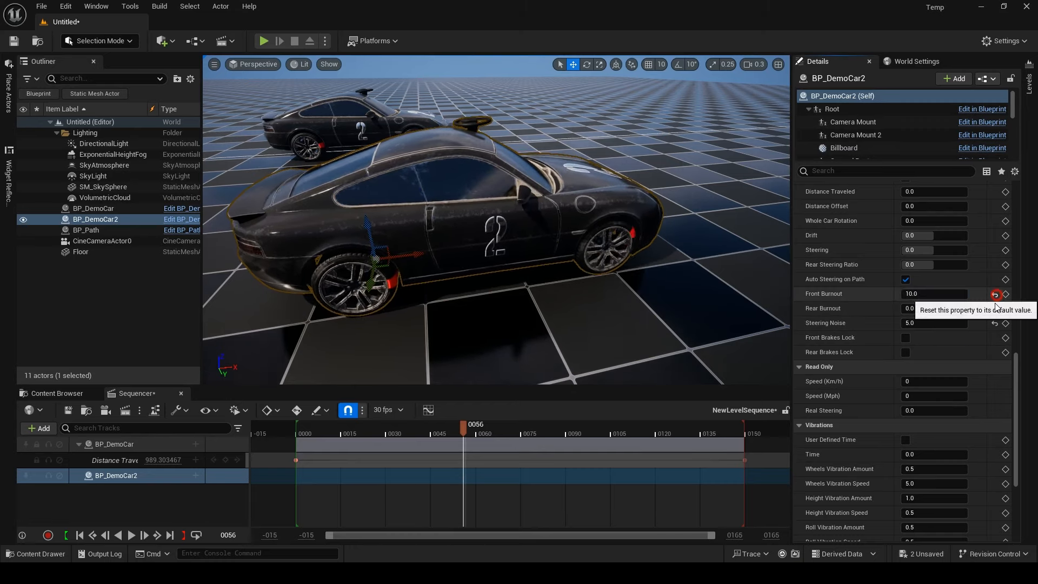
{"action": "left_click", "coordinate": [996, 296]}
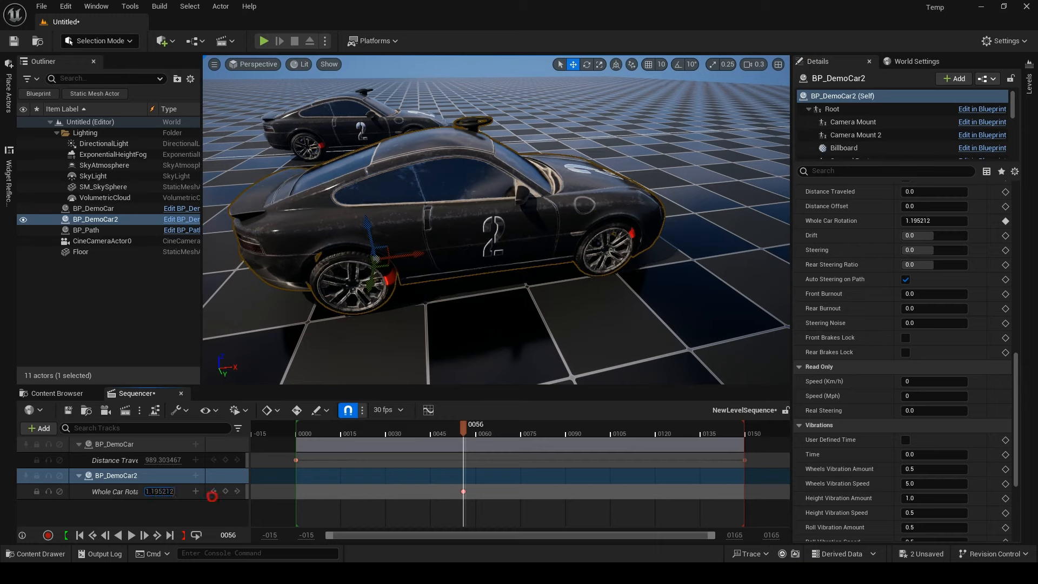
{"action": "left_click_drag", "start_coordinate": [212, 497], "coordinate": [63, 506]}
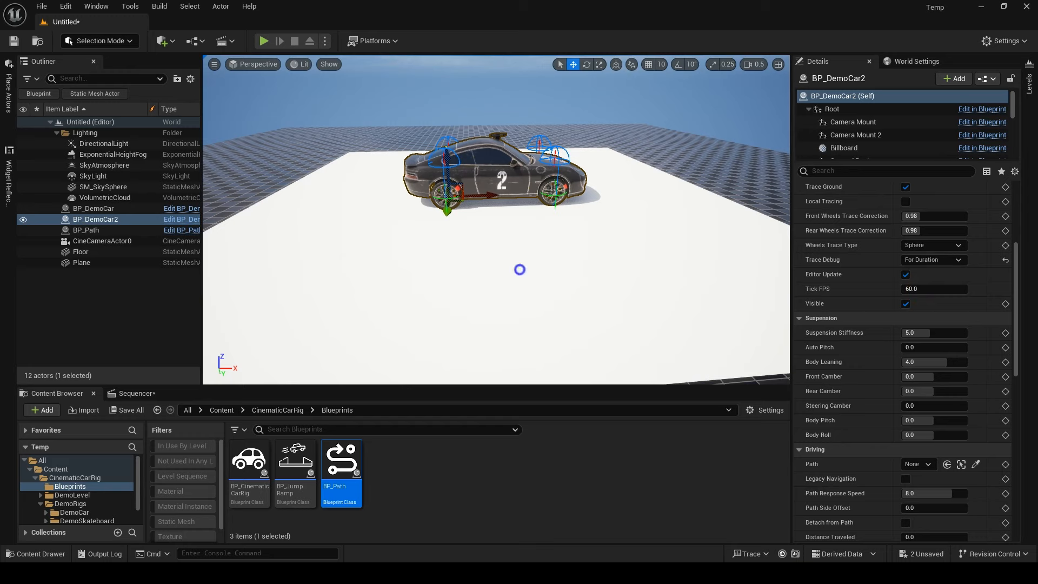
Select the white plane under BP_DemoCar2 and start transforming it beneath the car
{"action": "left_click", "coordinate": [528, 274]}
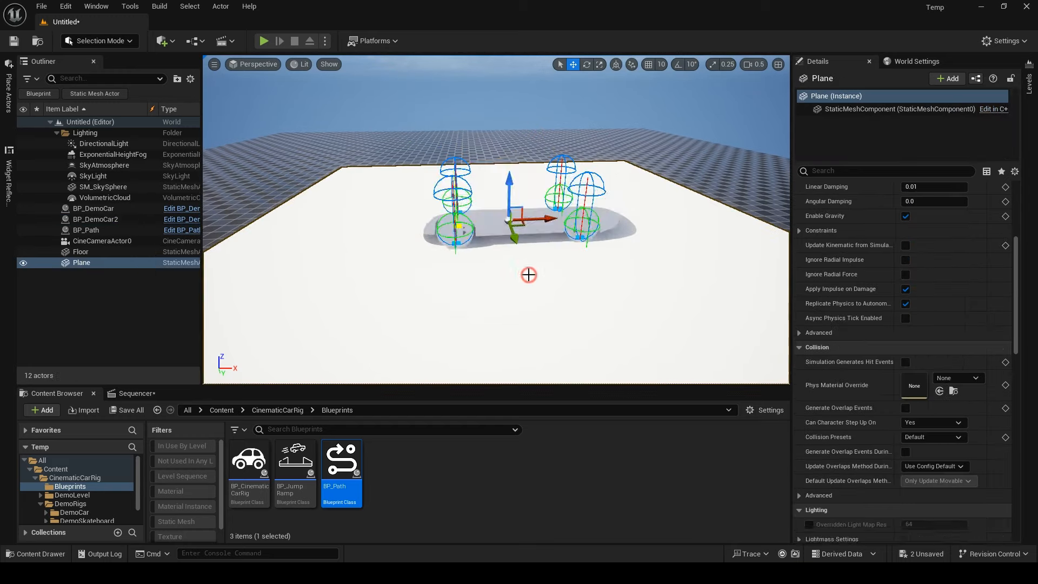
{"action": "left_click_drag", "start_coordinate": [462, 187], "coordinate": [476, 214]}
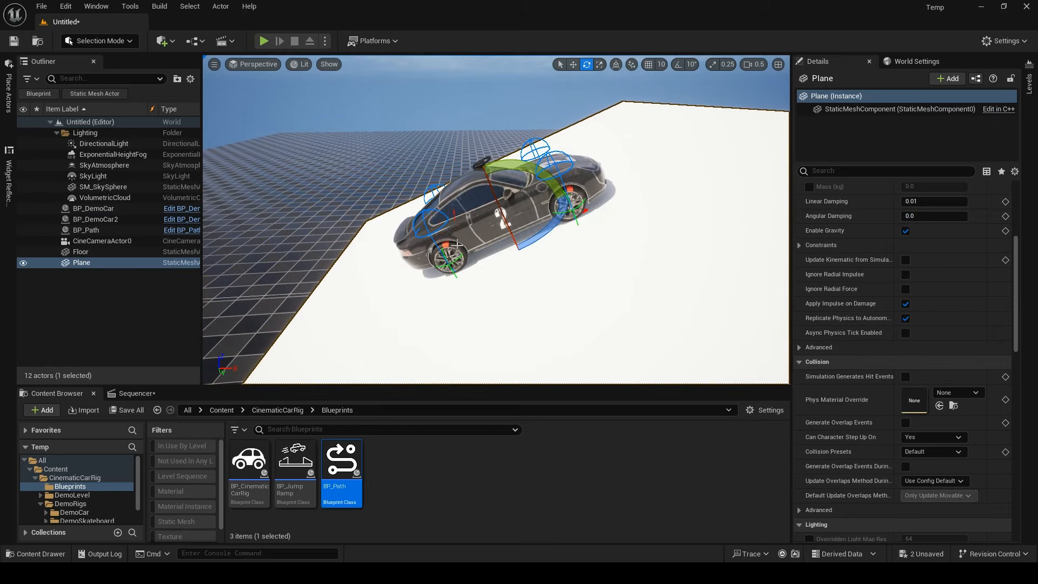
Examine up close how BP_DemoCar2's wheels meet the tilted plane
{"action": "right_click_drag", "start_coordinate": [500, 253], "coordinate": [476, 234]}
{"action": "key", "text": "w"}
{"action": "scroll", "coordinate": [497, 241], "scroll_direction": "down", "scroll_amount": 2}
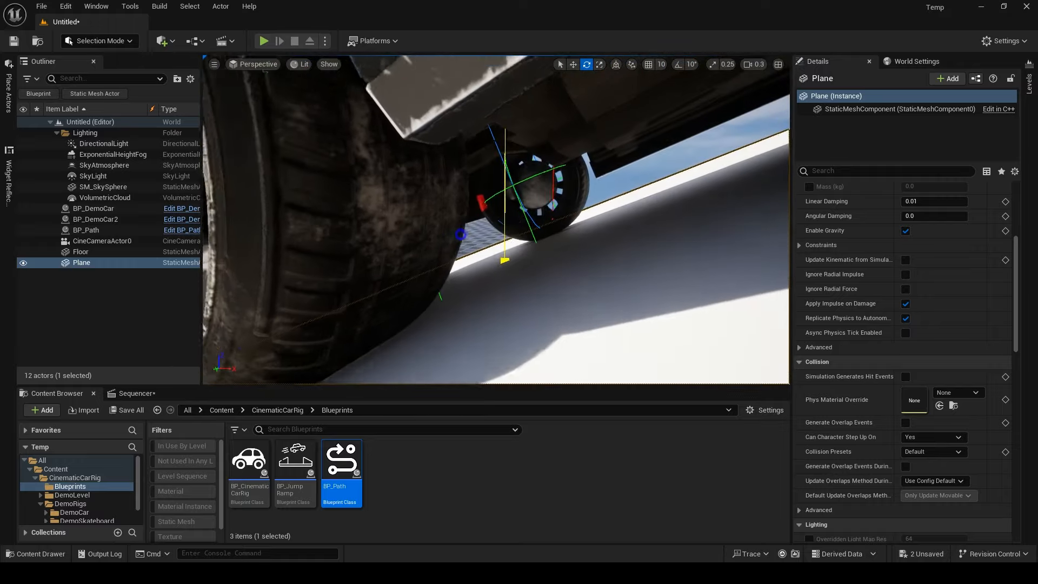
{"action": "key", "text": "s"}
{"action": "right_click_drag", "start_coordinate": [578, 273], "coordinate": [624, 290]}
{"action": "scroll", "coordinate": [607, 280], "scroll_direction": "up", "scroll_amount": 3}
{"action": "left_click", "coordinate": [560, 291]}
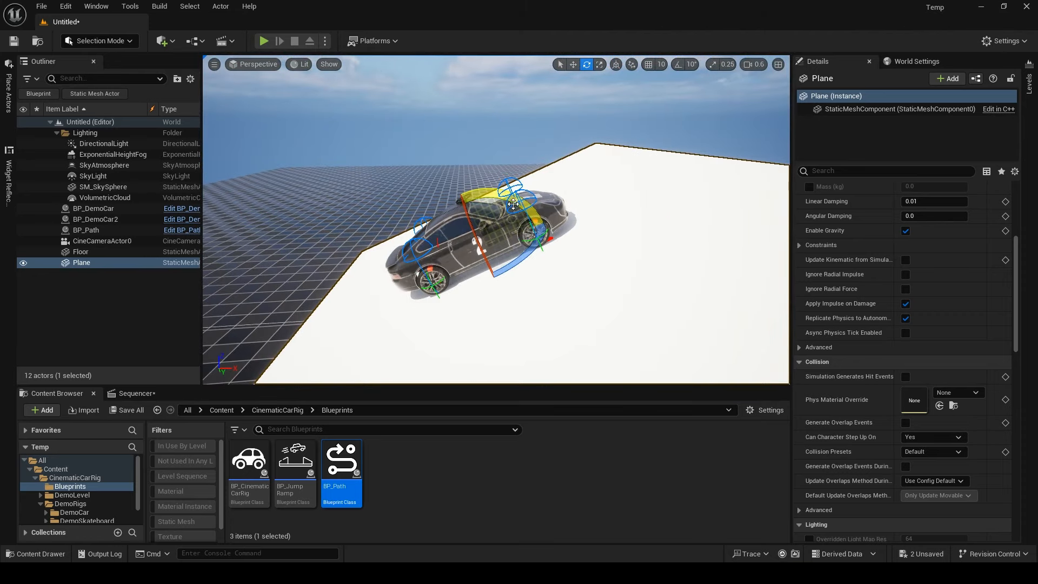
Tilt the plane to a steep slope under the car, undo it, and rotate the plane back to nearly level
{"action": "left_click_drag", "start_coordinate": [514, 202], "coordinate": [513, 158]}
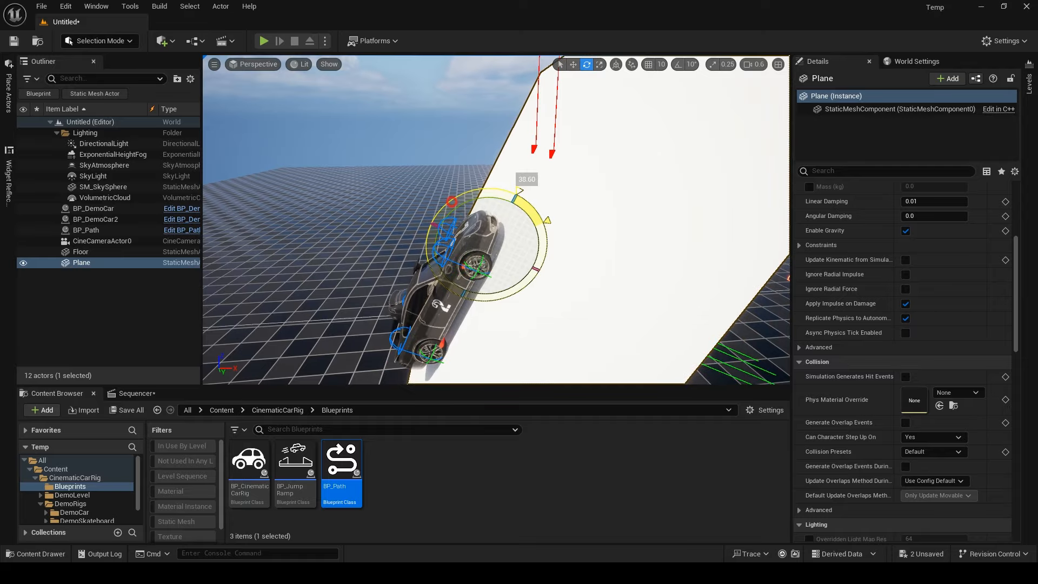
{"action": "key", "text": "ctrl+z"}
{"action": "left_click_drag", "start_coordinate": [452, 201], "coordinate": [447, 299]}
Select BP_DemoCar2 and lock the displayed details to it
{"action": "left_click", "coordinate": [494, 249]}
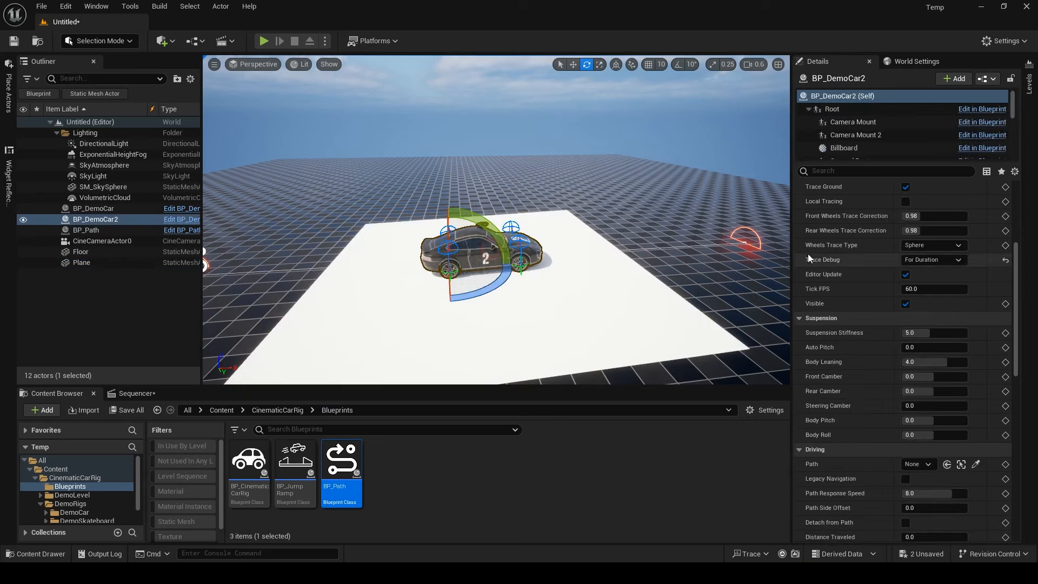
{"action": "left_click", "coordinate": [1011, 81]}
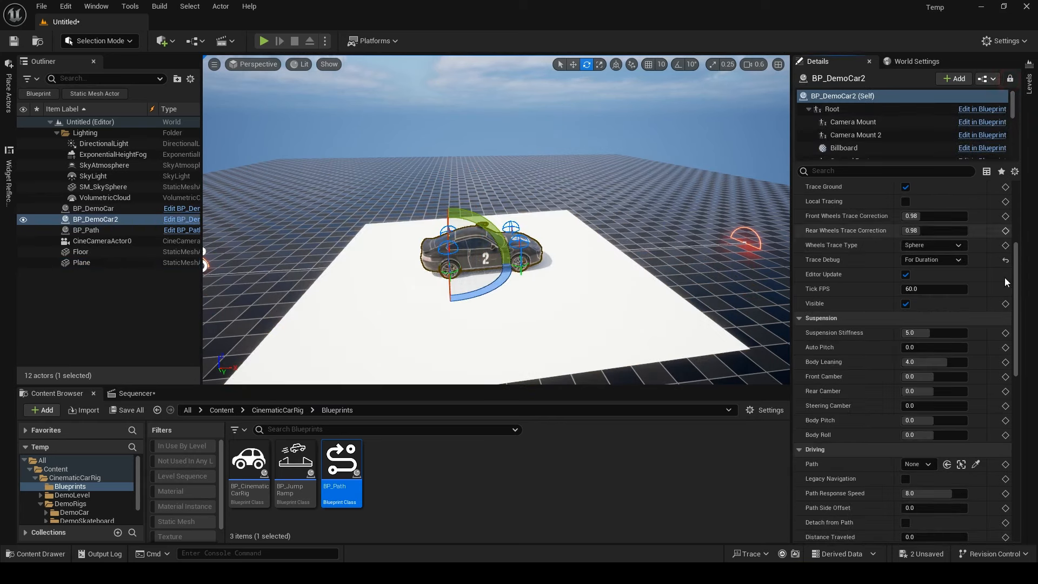
{"action": "scroll", "coordinate": [995, 277], "scroll_direction": "up", "scroll_amount": 5}
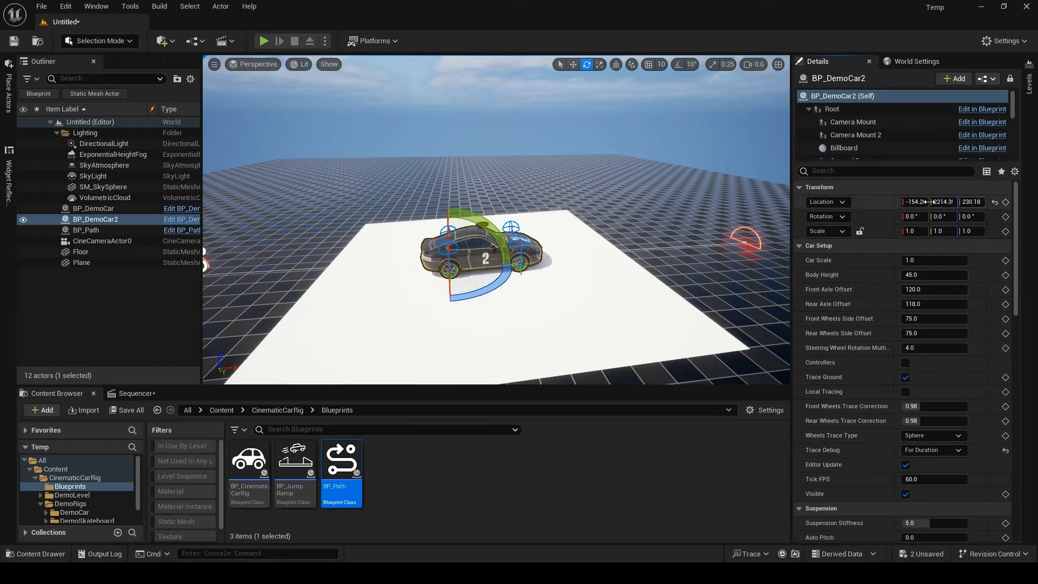
Select the plane and tilt it back and forth beneath BP_DemoCar2
{"action": "left_click", "coordinate": [367, 302]}
{"action": "left_click_drag", "start_coordinate": [427, 234], "coordinate": [449, 200]}
{"action": "left_click_drag", "start_coordinate": [528, 170], "coordinate": [551, 335]}
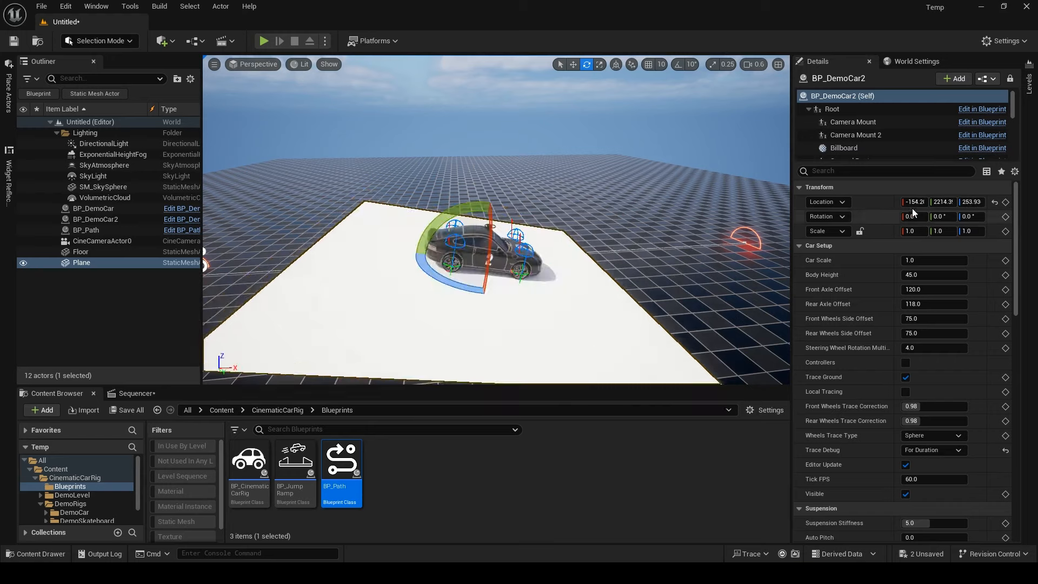
{"action": "mouse_move", "coordinate": [426, 233]}
{"action": "left_mouse_down"}
{"action": "mouse_move", "coordinate": [412, 235]}
{"action": "mouse_move", "coordinate": [420, 261]}
{"action": "mouse_move", "coordinate": [425, 238]}
{"action": "mouse_move", "coordinate": [393, 261]}
{"action": "left_mouse_up"}
Enable Local Tracing for BP_DemoCar2
{"action": "left_click", "coordinate": [525, 259]}
{"action": "left_click", "coordinate": [907, 391]}
Move and rotate the plane through steep slopes under BP_DemoCar2 to test Local Tracing
{"action": "left_click", "coordinate": [512, 327]}
{"action": "key", "text": "f"}
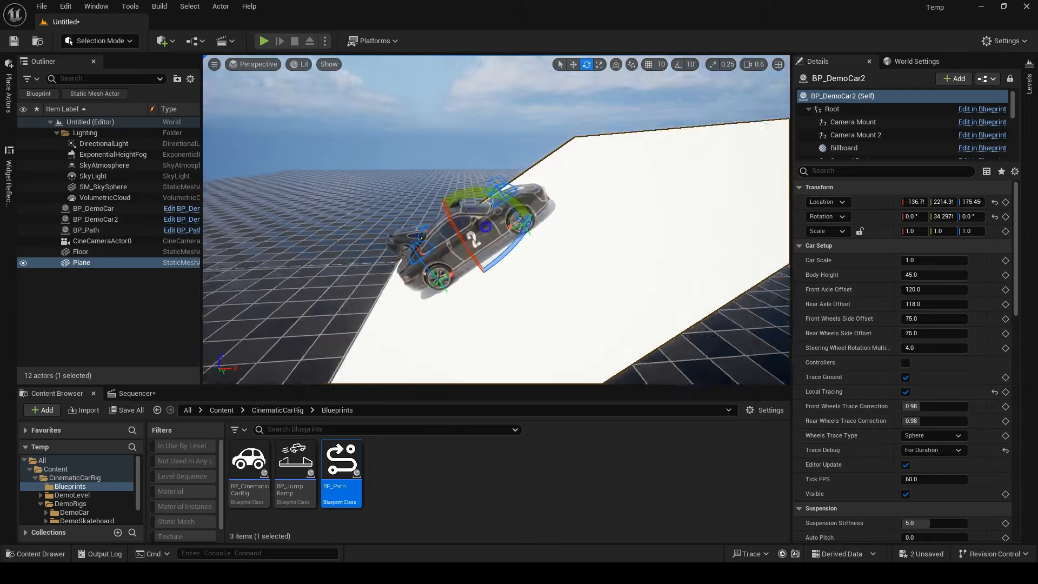
{"action": "right_click_drag", "start_coordinate": [478, 326], "coordinate": [456, 270]}
{"action": "key", "text": "w"}
{"action": "left_click_drag", "start_coordinate": [456, 265], "coordinate": [488, 283]}
{"action": "right_click_drag", "start_coordinate": [525, 280], "coordinate": [510, 283]}
{"action": "key", "text": "e"}
{"action": "left_click_drag", "start_coordinate": [519, 246], "coordinate": [301, 284]}
{"action": "right_click_drag", "start_coordinate": [373, 244], "coordinate": [420, 247]}
{"action": "left_click_drag", "start_coordinate": [473, 255], "coordinate": [478, 172]}
Rotate the plane back to nearly level under BP_DemoCar2 and remove the plane from the level
{"action": "right_click_drag", "start_coordinate": [508, 234], "coordinate": [502, 239]}
{"action": "key", "text": "e"}
{"action": "left_click_drag", "start_coordinate": [423, 223], "coordinate": [551, 211]}
{"action": "left_click_drag", "start_coordinate": [559, 2], "coordinate": [429, 222]}
{"action": "right_click_drag", "start_coordinate": [429, 221], "coordinate": [463, 268]}
{"action": "left_click", "coordinate": [387, 255]}
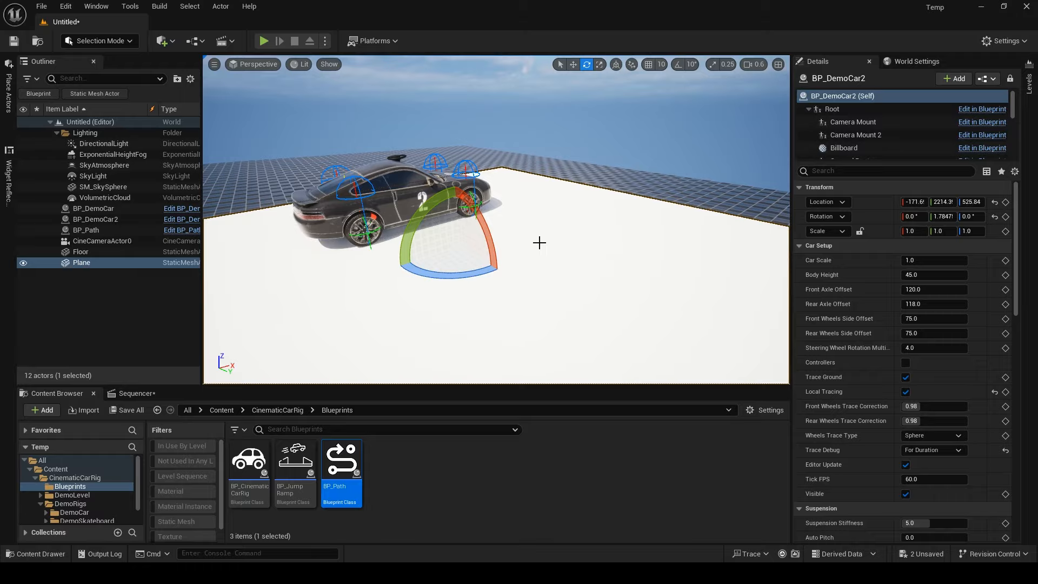
{"action": "right_click_drag", "start_coordinate": [539, 243], "coordinate": [548, 230]}
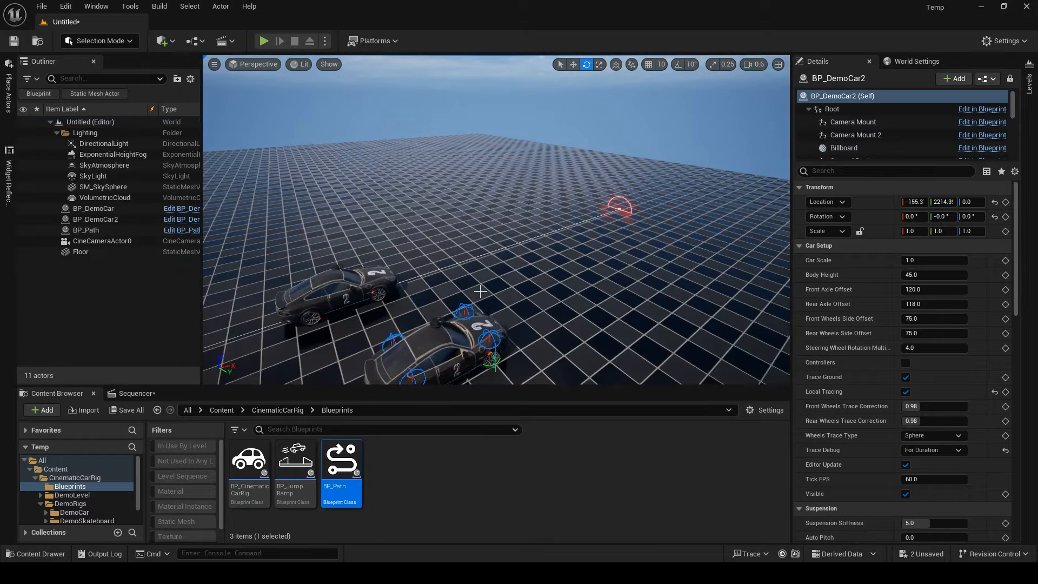
Place the noise static mesh on the floor and position it near BP_DemoCar2's wheels
{"action": "right_click_drag", "start_coordinate": [614, 204], "coordinate": [703, 277]}
{"action": "key", "text": "w"}
{"action": "left_click_drag", "start_coordinate": [712, 243], "coordinate": [712, 237]}
{"action": "right_click_drag", "start_coordinate": [711, 237], "coordinate": [487, 246]}
{"action": "left_click_drag", "start_coordinate": [460, 241], "coordinate": [593, 286]}
{"action": "key", "text": "r"}
{"action": "right_click_drag", "start_coordinate": [593, 286], "coordinate": [515, 292]}
{"action": "scroll", "coordinate": [522, 286], "scroll_direction": "down", "scroll_amount": 3}
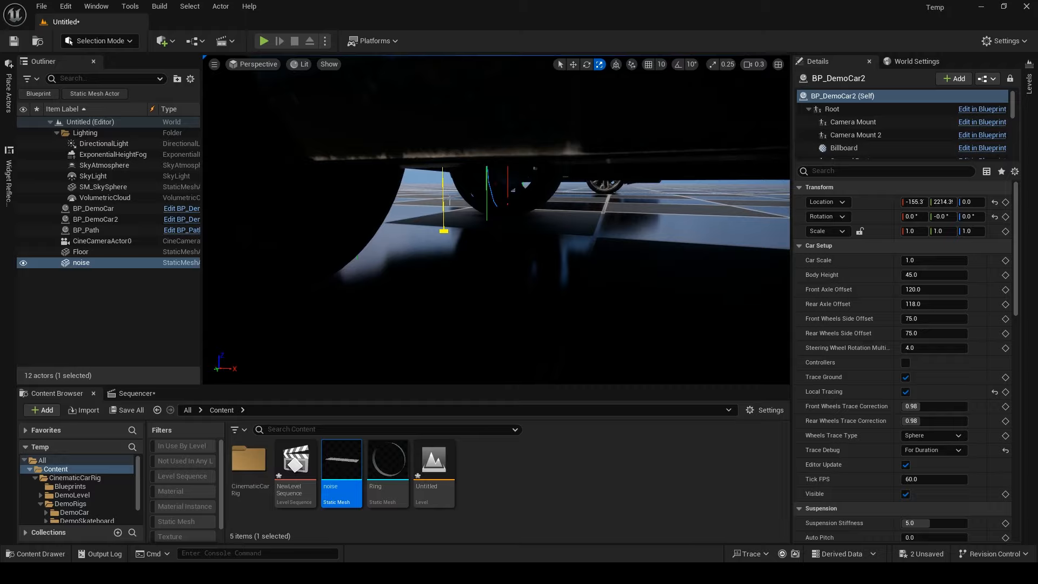
Try moving the noise mesh along the floor beneath the car, and undo the move
{"action": "key", "text": "w"}
{"action": "right_click_drag", "start_coordinate": [540, 238], "coordinate": [665, 252]}
{"action": "left_click_drag", "start_coordinate": [665, 252], "coordinate": [739, 250]}
{"action": "key", "text": "ctrl+z"}
Select BP_DemoCar2 and reset its rotation to the default
{"action": "key", "text": "s"}
{"action": "scroll", "coordinate": [528, 296], "scroll_direction": "up", "scroll_amount": 1}
{"action": "right_click_drag", "start_coordinate": [583, 272], "coordinate": [522, 308]}
{"action": "left_click", "coordinate": [452, 238]}
{"action": "left_click", "coordinate": [996, 218]}
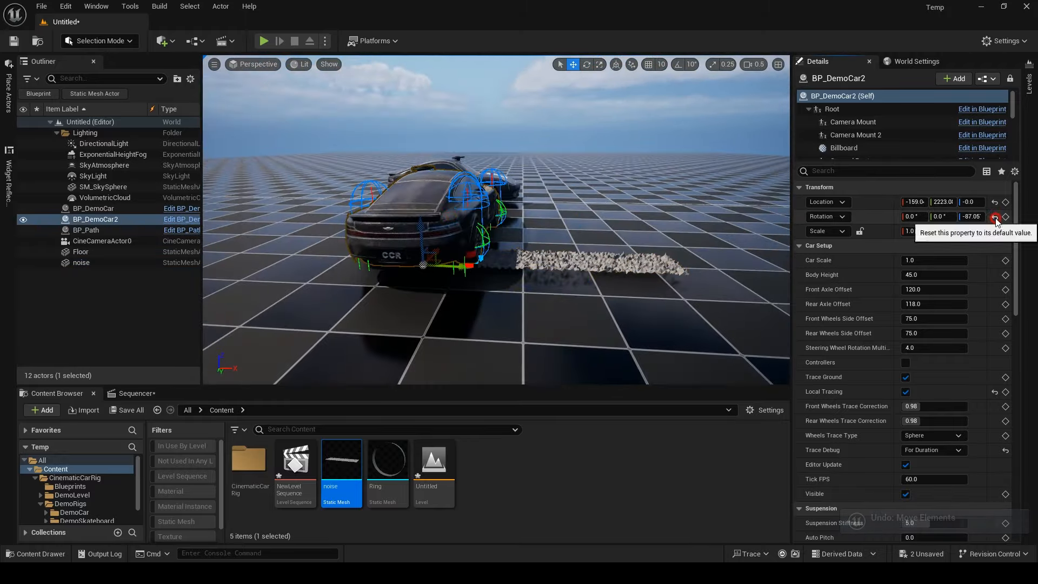
Delete the noise mesh and place the Ring static mesh on the floor near BP_DemoCar2
{"action": "left_click", "coordinate": [668, 272]}
{"action": "key", "text": "Delete"}
{"action": "right_click_drag", "start_coordinate": [605, 254], "coordinate": [594, 298]}
{"action": "key", "text": "s"}
{"action": "scroll", "coordinate": [595, 297], "scroll_direction": "up", "scroll_amount": 3}
{"action": "left_click_drag", "start_coordinate": [388, 465], "coordinate": [530, 303]}
Select the ring mesh and reposition it relative to BP_DemoCar2, changing the viewport's view type to adjust the placement
{"action": "right_click_drag", "start_coordinate": [533, 300], "coordinate": [553, 229]}
{"action": "key", "text": "s"}
{"action": "left_click", "coordinate": [507, 309]}
{"action": "mouse_move", "coordinate": [509, 314]}
{"action": "right_mouse_down"}
{"action": "mouse_move", "coordinate": [517, 338]}
{"action": "mouse_move", "coordinate": [508, 311]}
{"action": "right_mouse_up"}
{"action": "left_click_drag", "start_coordinate": [505, 308], "coordinate": [519, 330]}
{"action": "right_click_drag", "start_coordinate": [522, 331], "coordinate": [545, 346]}
{"action": "key", "text": "w"}
{"action": "left_click", "coordinate": [253, 64]}
{"action": "left_click", "coordinate": [254, 158]}
{"action": "left_click_drag", "start_coordinate": [482, 349], "coordinate": [546, 169]}
{"action": "left_click_drag", "start_coordinate": [542, 94], "coordinate": [444, 291]}
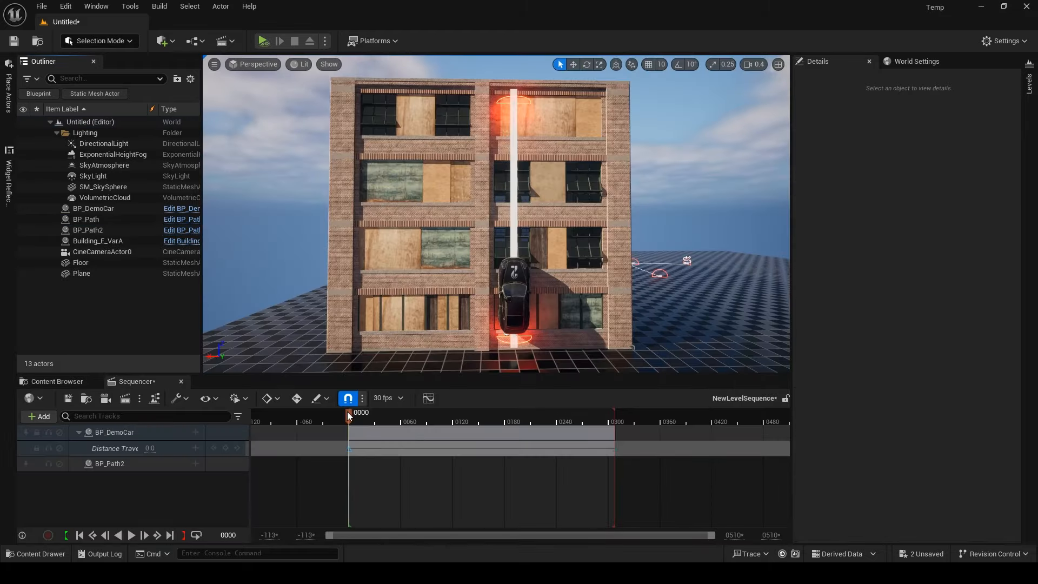
Play the level sequence and watch the car drive up the building's brick wall
{"action": "left_click", "coordinate": [186, 500]}
{"action": "key", "text": "space"}
{"action": "right_click_drag", "start_coordinate": [562, 292], "coordinate": [476, 248]}
{"action": "key", "text": "w"}
{"action": "scroll", "coordinate": [557, 280], "scroll_direction": "up", "scroll_amount": 4}
{"action": "key", "text": "s"}
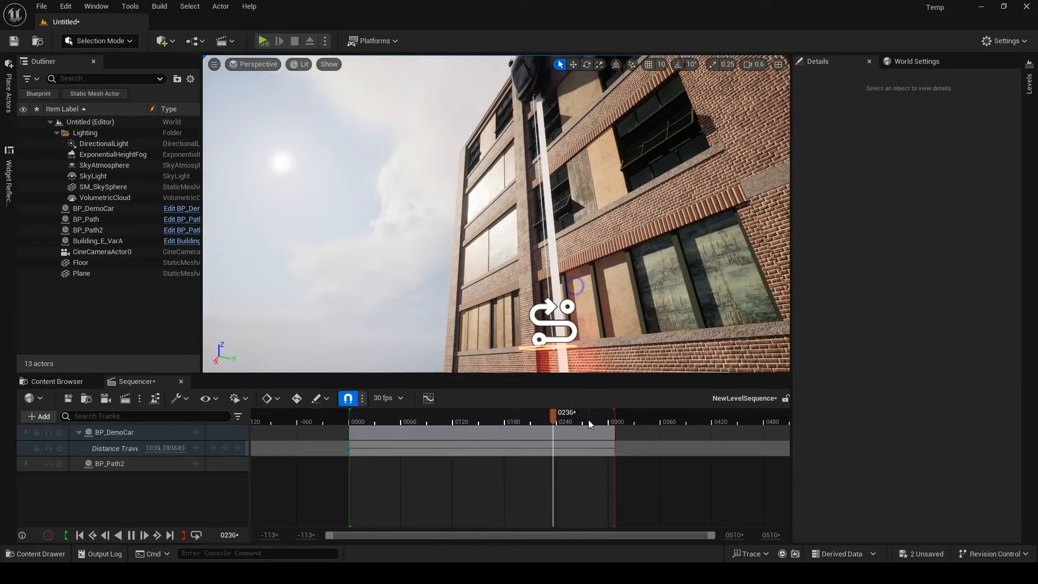
At frame 92, turn off the Visible property of the Plane on the building wall and scrub the timeline to check the car's climb
{"action": "left_click", "coordinate": [428, 420]}
{"action": "left_click", "coordinate": [555, 265]}
{"action": "left_click", "coordinate": [834, 169]}
{"action": "type", "text": "visi"}
{"action": "left_click", "coordinate": [909, 248]}
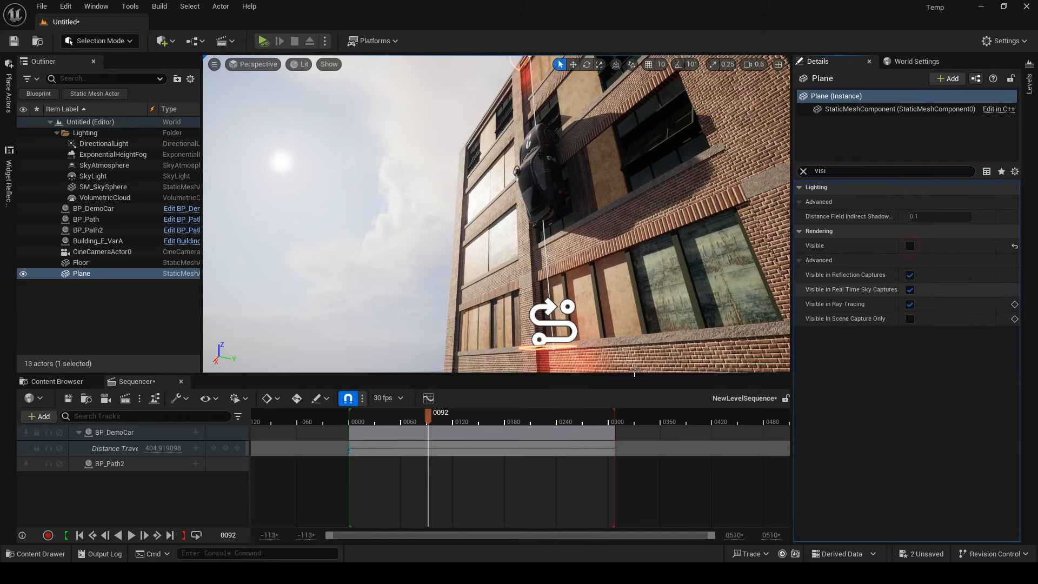
{"action": "left_click_drag", "start_coordinate": [338, 421], "coordinate": [539, 414]}
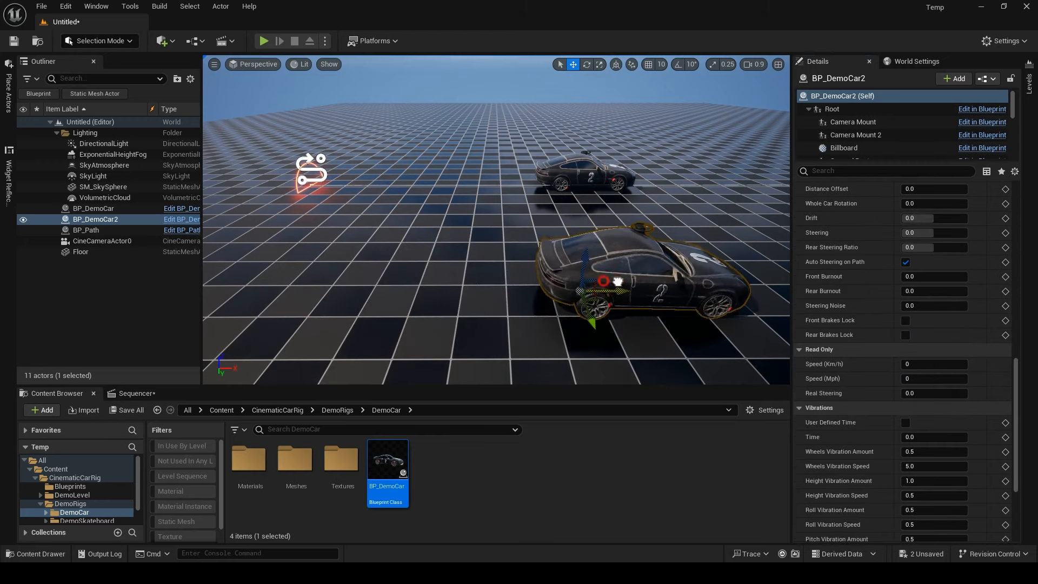
Move BP_DemoCar2 backwards along the floor
{"action": "left_click_drag", "start_coordinate": [617, 282], "coordinate": [568, 307]}
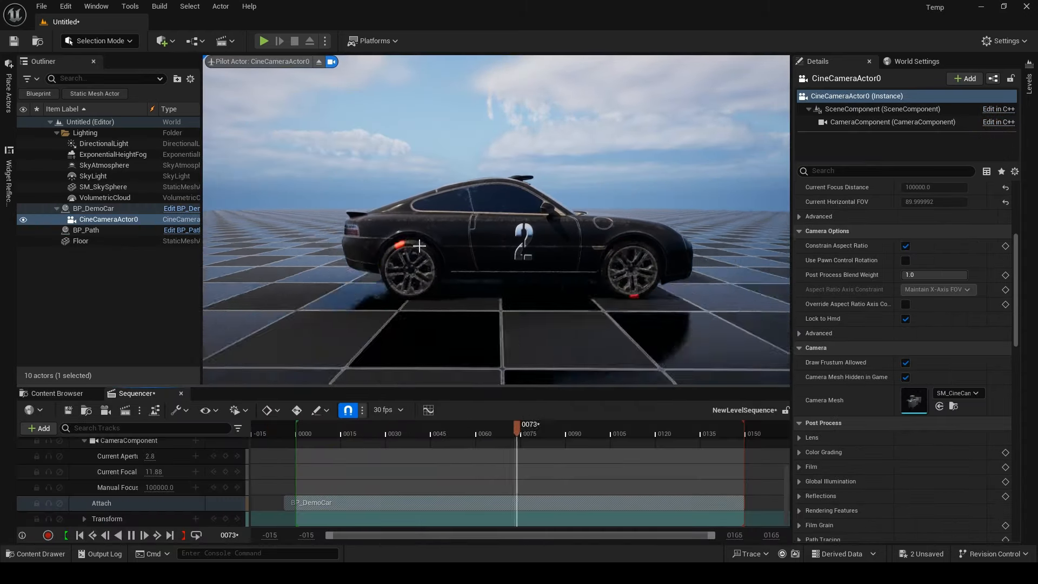
Set the playhead to frame 13 and run the level in Simulate mode
{"action": "left_click", "coordinate": [336, 431]}
{"action": "left_click", "coordinate": [325, 41]}
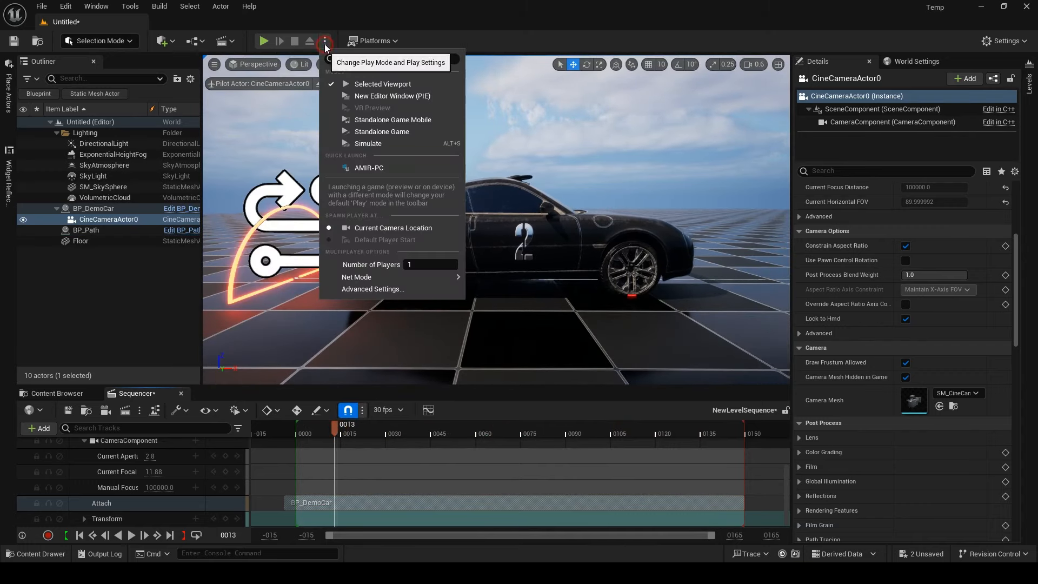
{"action": "left_click", "coordinate": [364, 144]}
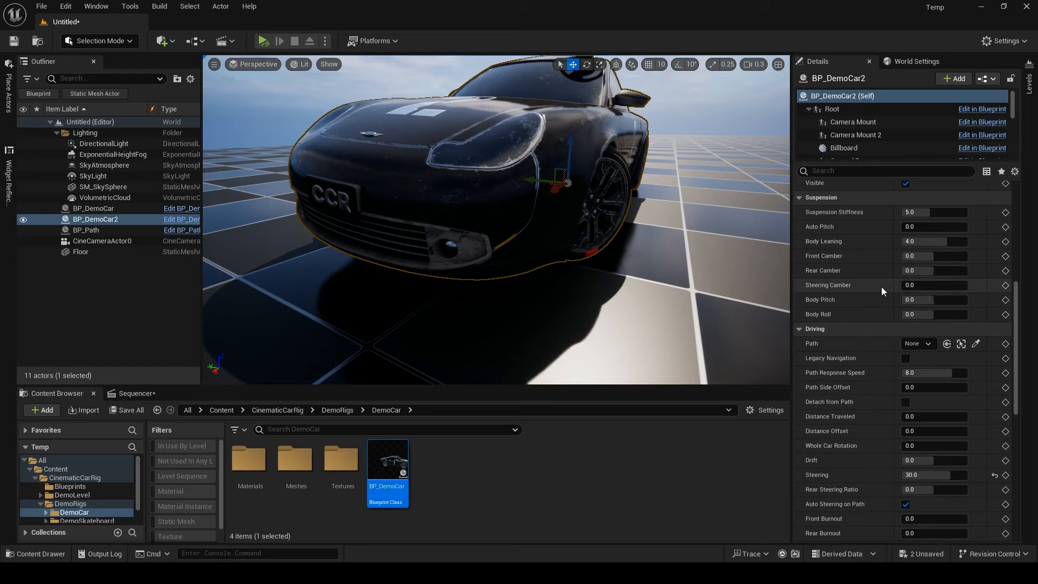
Set BP_DemoCar2's Rear Steering Ratio to -1 and change its Steering value to 22.8
{"action": "key", "text": "a"}
{"action": "right_click_drag", "start_coordinate": [591, 179], "coordinate": [591, 179]}
{"action": "scroll", "coordinate": [591, 179], "scroll_direction": "up", "scroll_amount": 2}
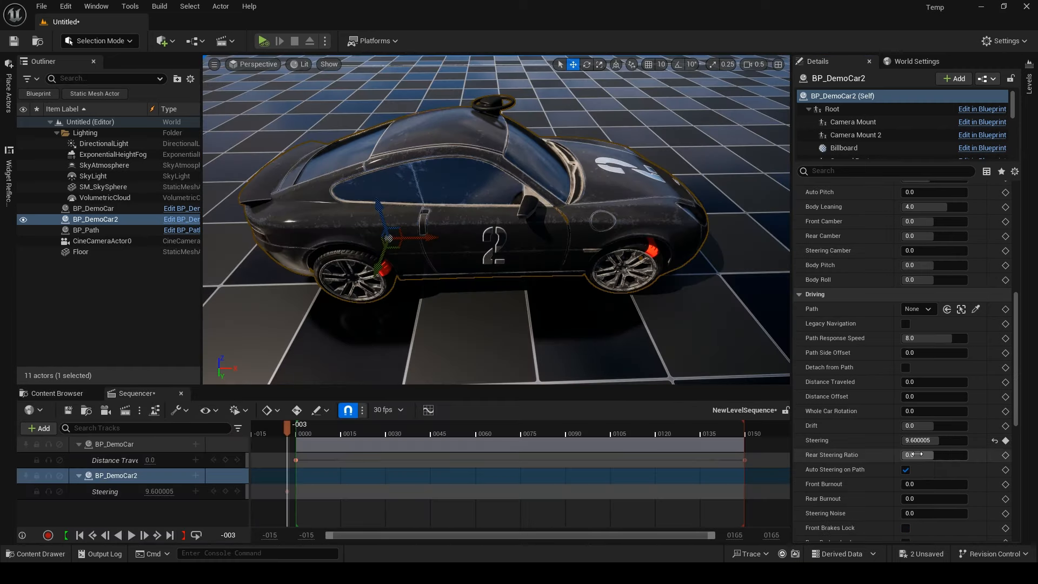
{"action": "left_click", "coordinate": [917, 455]}
{"action": "type", "text": "-1"}
{"action": "key", "text": "Return"}
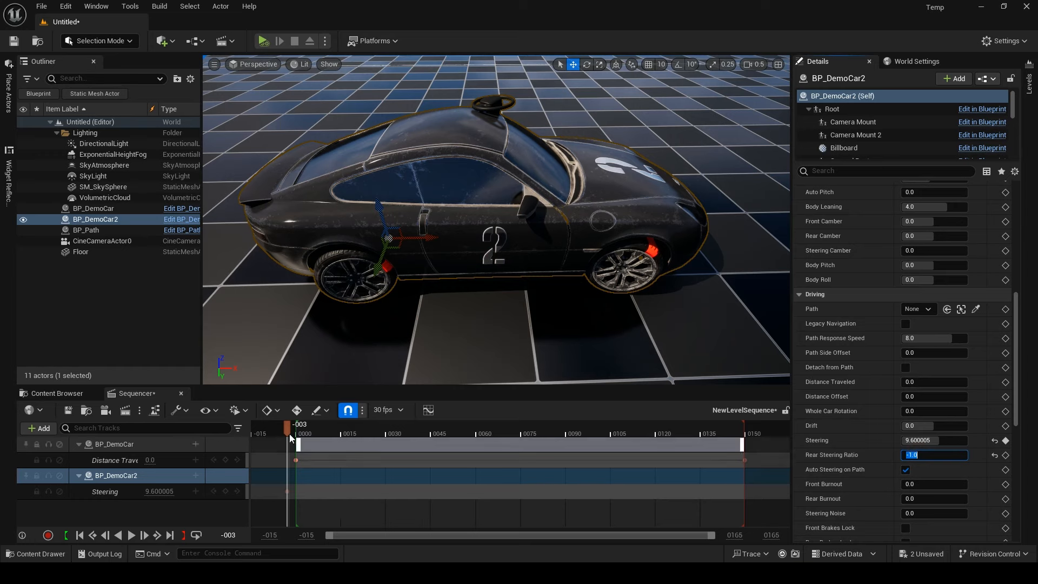
{"action": "left_click_drag", "start_coordinate": [155, 492], "coordinate": [157, 496]}
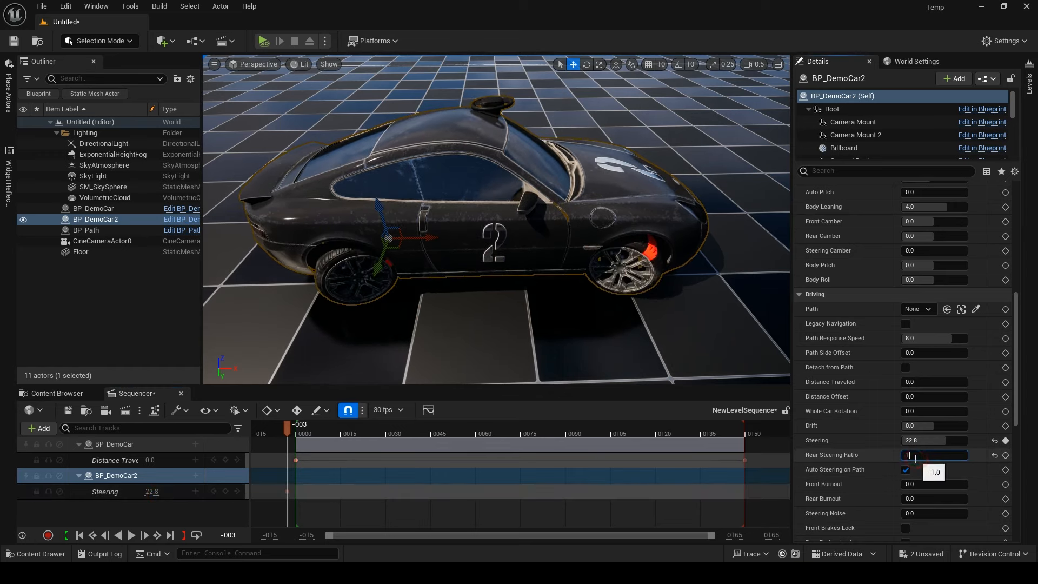
Set BP_DemoCar2's Rear Steering Ratio to 1 and vary the Steering track's value
{"action": "left_click", "coordinate": [916, 459]}
{"action": "type", "text": "1"}
{"action": "key", "text": "Return"}
{"action": "left_click_drag", "start_coordinate": [152, 491], "coordinate": [153, 491]}
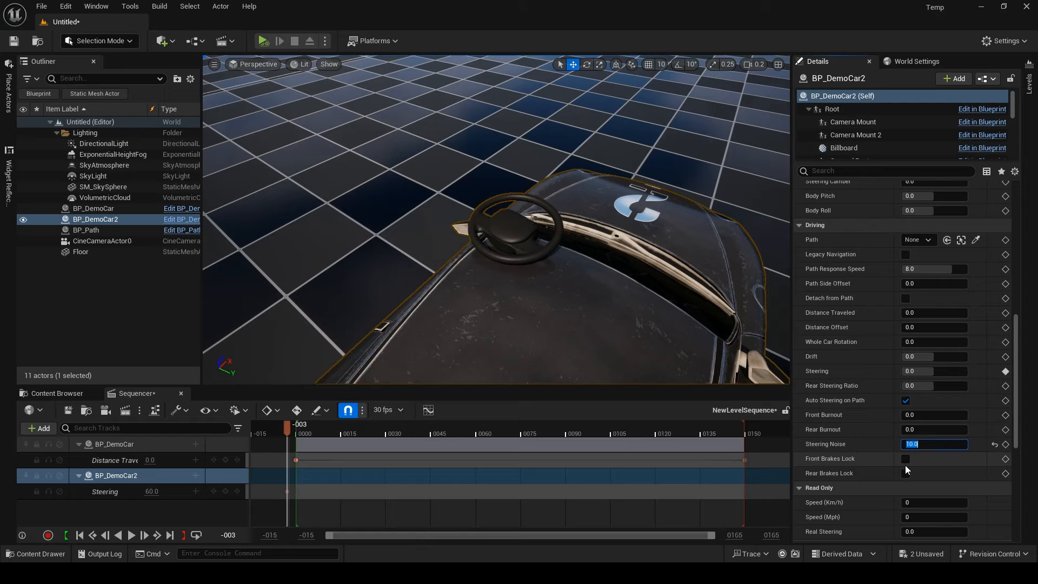
Examine the steering wheel and front wheels under steering noise, and set BP_DemoCar2's Steering Noise back to 0
{"action": "mouse_move", "coordinate": [542, 263]}
{"action": "right_mouse_down"}
{"action": "mouse_move", "coordinate": [500, 254]}
{"action": "mouse_move", "coordinate": [529, 272]}
{"action": "mouse_move", "coordinate": [508, 270]}
{"action": "mouse_move", "coordinate": [417, 226]}
{"action": "mouse_move", "coordinate": [529, 273]}
{"action": "right_mouse_up"}
{"action": "scroll", "coordinate": [474, 306], "scroll_direction": "up", "scroll_amount": 3}
{"action": "key", "text": "s"}
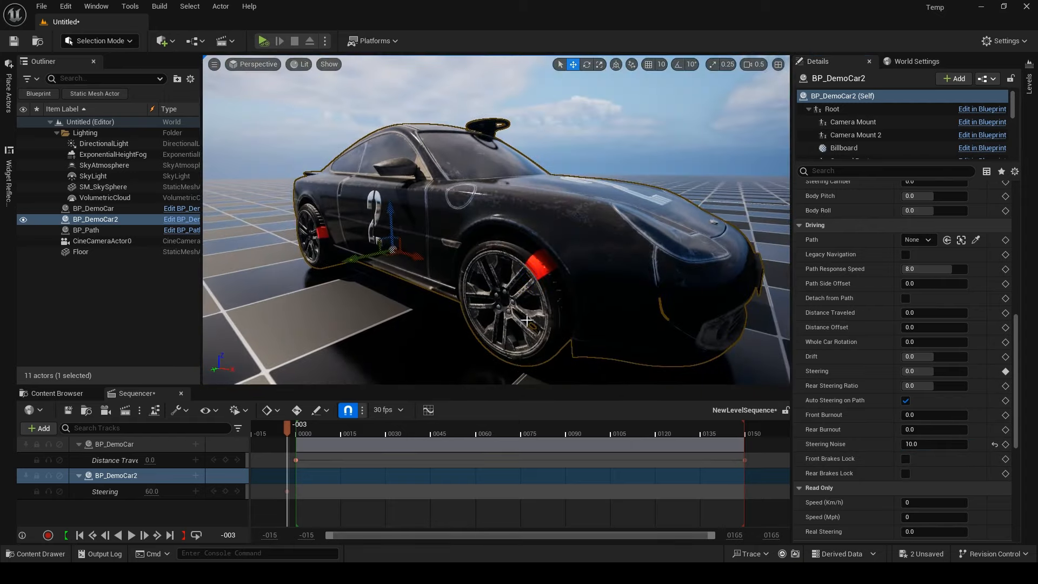
{"action": "right_click_drag", "start_coordinate": [523, 317], "coordinate": [648, 283]}
{"action": "key", "text": "a"}
{"action": "key", "text": "w"}
{"action": "scroll", "coordinate": [647, 282], "scroll_direction": "down", "scroll_amount": 2}
{"action": "key", "text": "s"}
{"action": "left_click", "coordinate": [923, 444]}
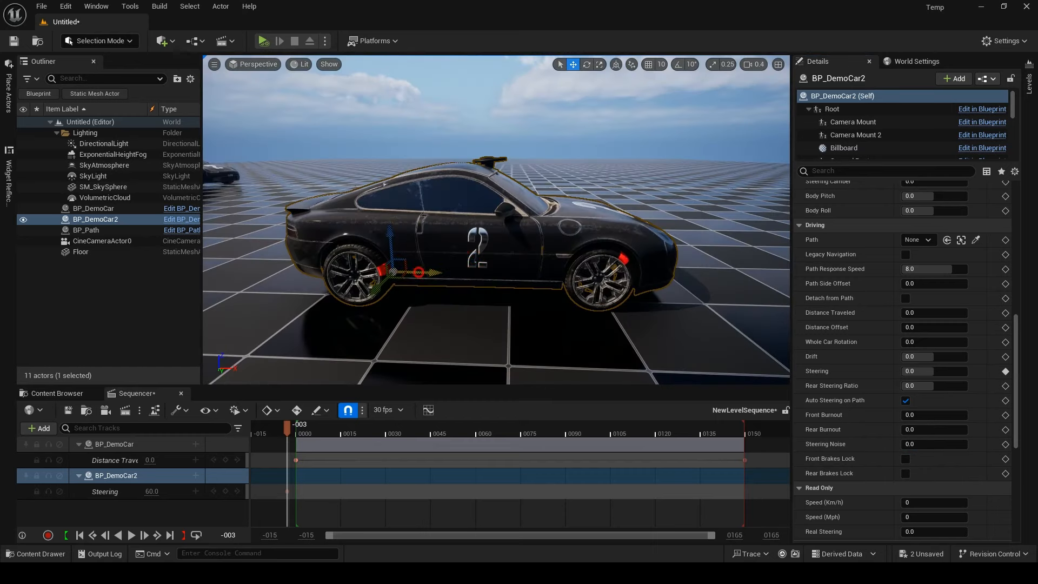
Move BP_DemoCar2 back and forth along the floor to demonstrate its wheel rotation
{"action": "mouse_move", "coordinate": [418, 272]}
{"action": "left_mouse_down"}
{"action": "mouse_move", "coordinate": [463, 274]}
{"action": "mouse_move", "coordinate": [378, 272]}
{"action": "mouse_move", "coordinate": [430, 274]}
{"action": "mouse_move", "coordinate": [397, 270]}
{"action": "mouse_move", "coordinate": [406, 269]}
{"action": "left_mouse_up"}
{"action": "key", "text": "s"}
{"action": "right_click_drag", "start_coordinate": [504, 282], "coordinate": [505, 281]}
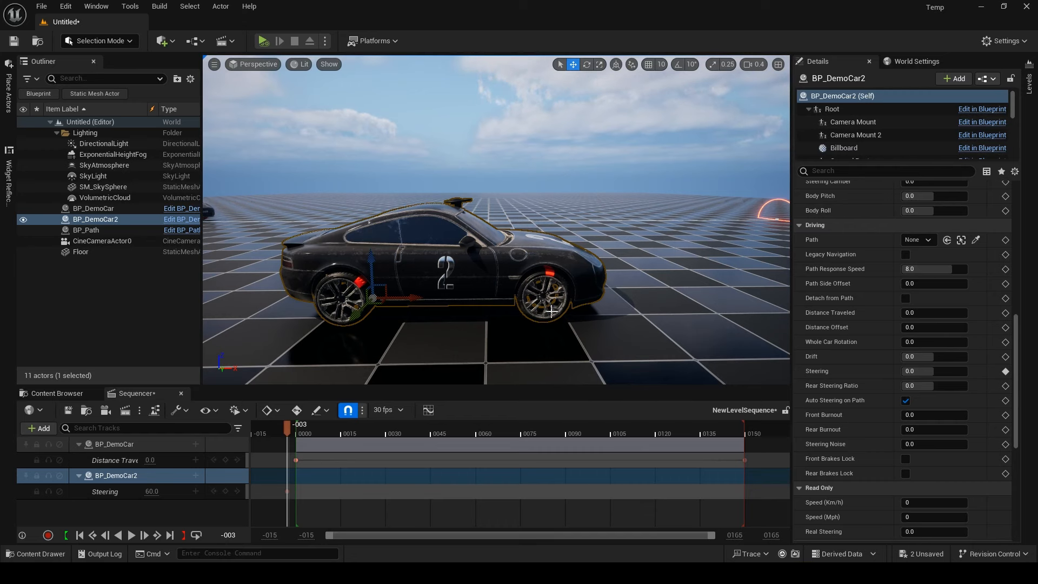
{"action": "left_click_drag", "start_coordinate": [414, 299], "coordinate": [432, 300]}
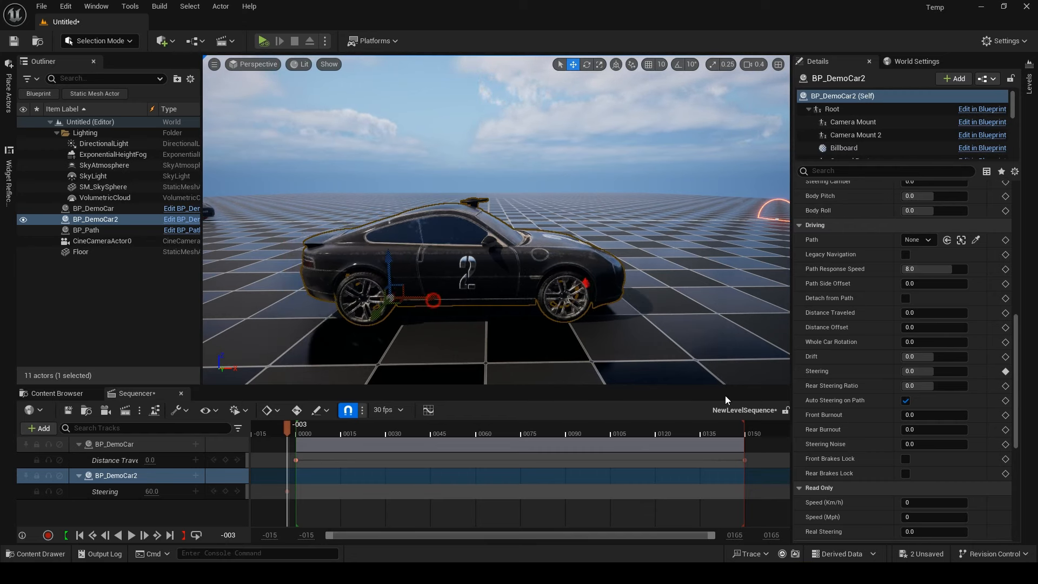
Set BP_DemoCar2's Wheel Rotation Rate to 2 and move the car along the floor to test it
{"action": "scroll", "coordinate": [838, 411], "scroll_direction": "down", "scroll_amount": 10}
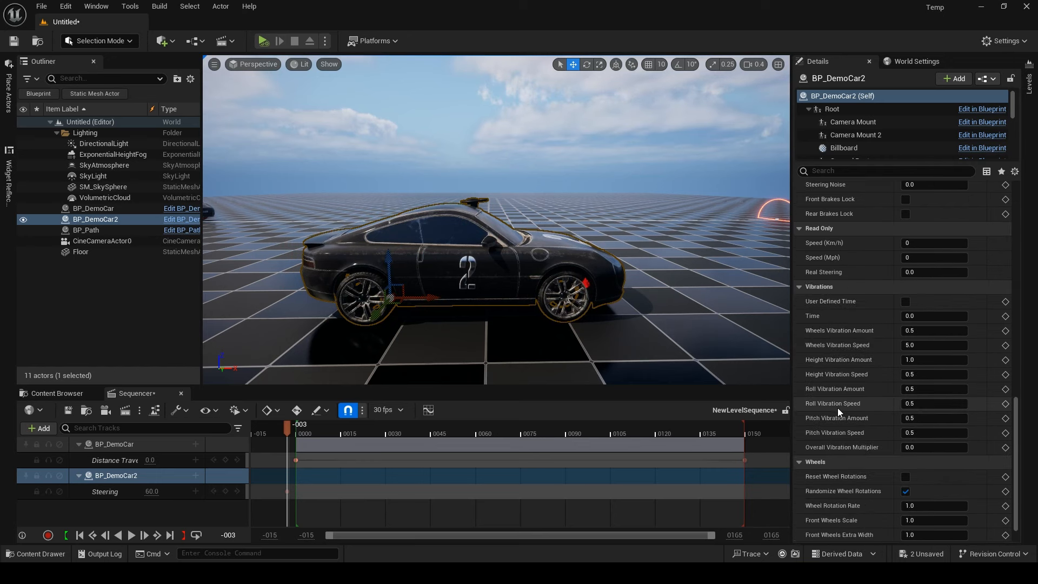
{"action": "scroll", "coordinate": [838, 408], "scroll_direction": "down", "scroll_amount": 1}
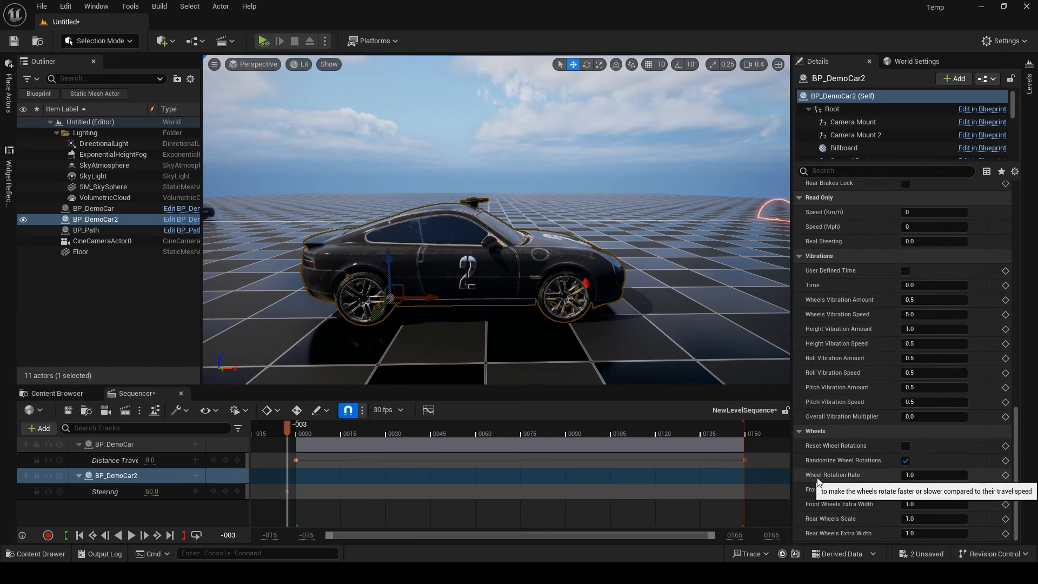
{"action": "type", "text": "2"}
{"action": "key", "text": "Return"}
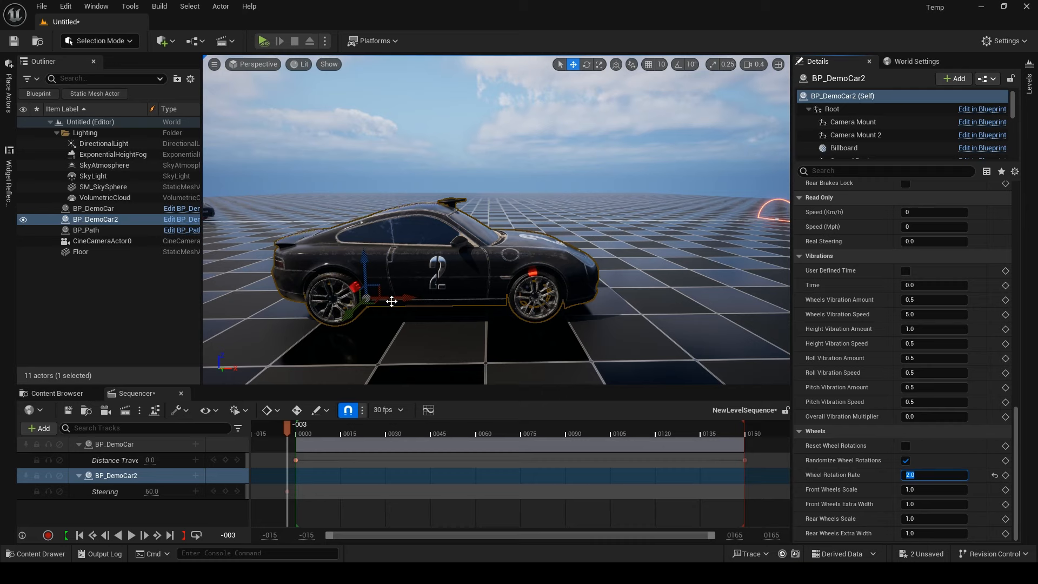
{"action": "left_click_drag", "start_coordinate": [509, 299], "coordinate": [396, 301]}
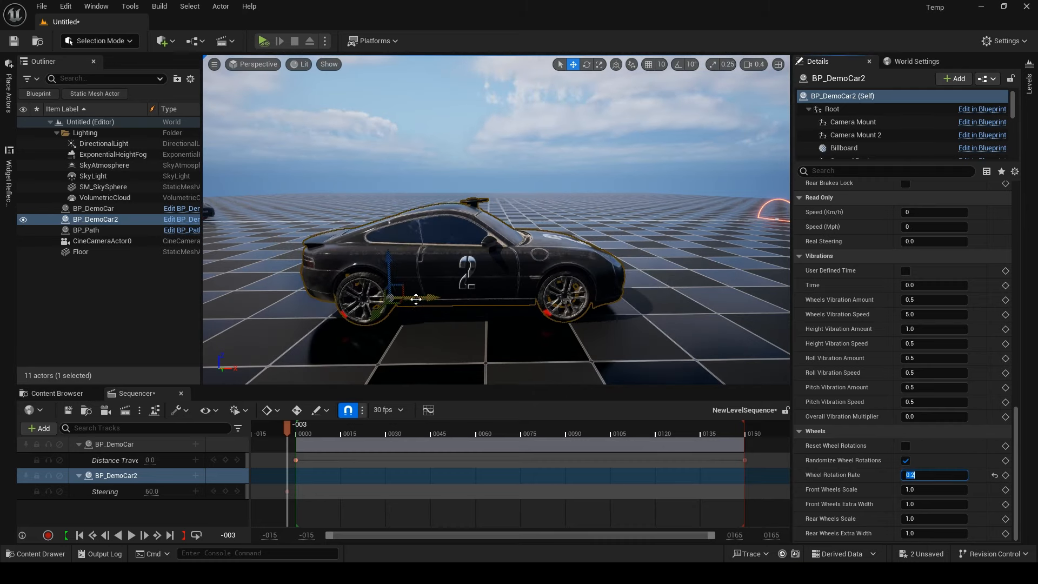
Move BP_DemoCar2 forward with the 0.2 Wheel Rotation Rate and reset the rate to its default
{"action": "left_click_drag", "start_coordinate": [416, 299], "coordinate": [436, 309]}
{"action": "left_click", "coordinate": [994, 475]}
Set BP_DemoCar2's Front Wheels Scale to 1.3
{"action": "left_click", "coordinate": [919, 489]}
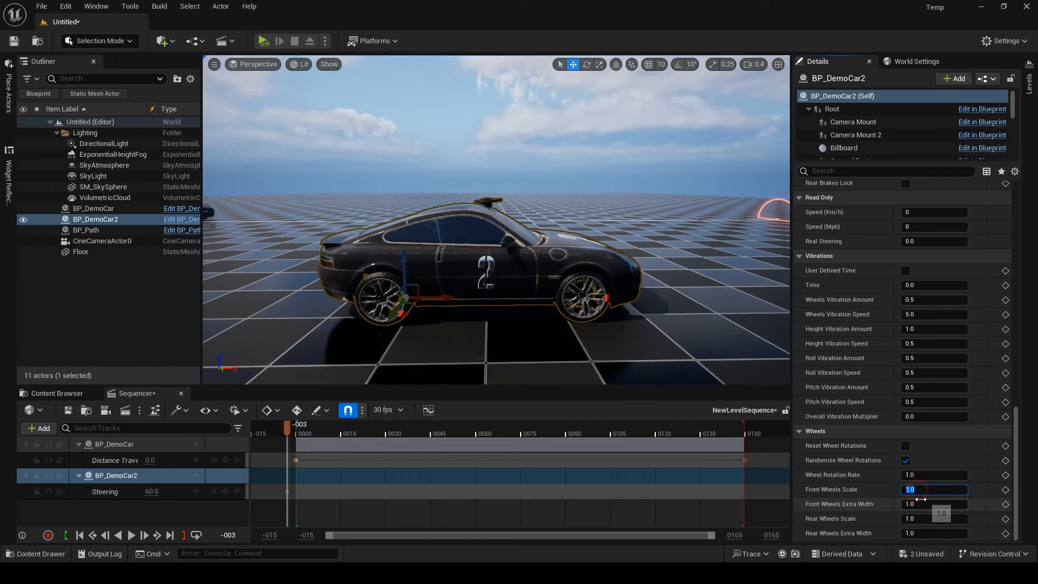
{"action": "type", "text": "1.3"}
{"action": "key", "text": "Return"}
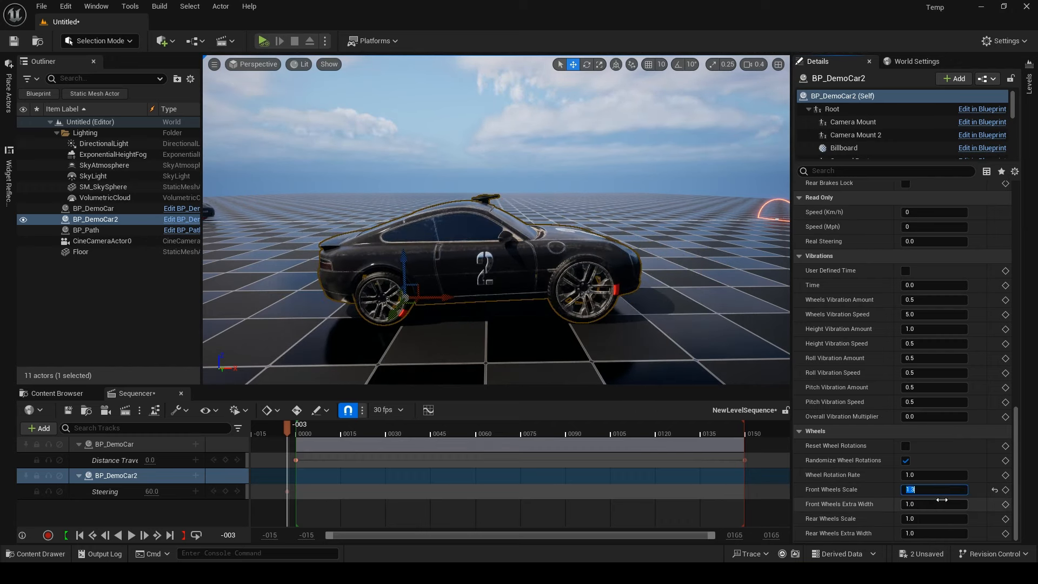
Try a Rear Wheels Scale of 1.3 on BP_DemoCar2 and reset it to the default
{"action": "left_click", "coordinate": [936, 519]}
{"action": "type", "text": "1.3"}
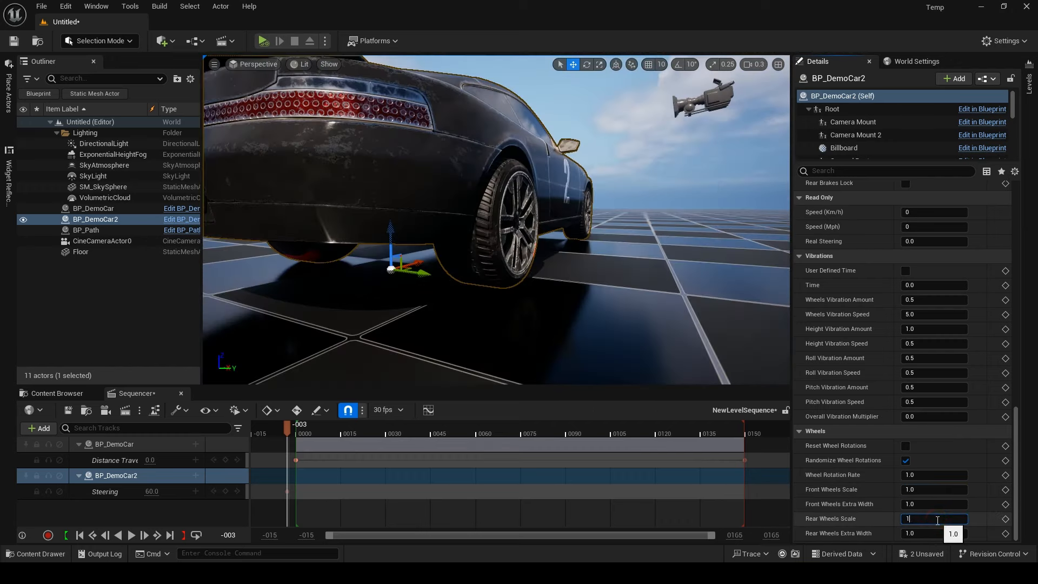
{"action": "key", "text": "Return"}
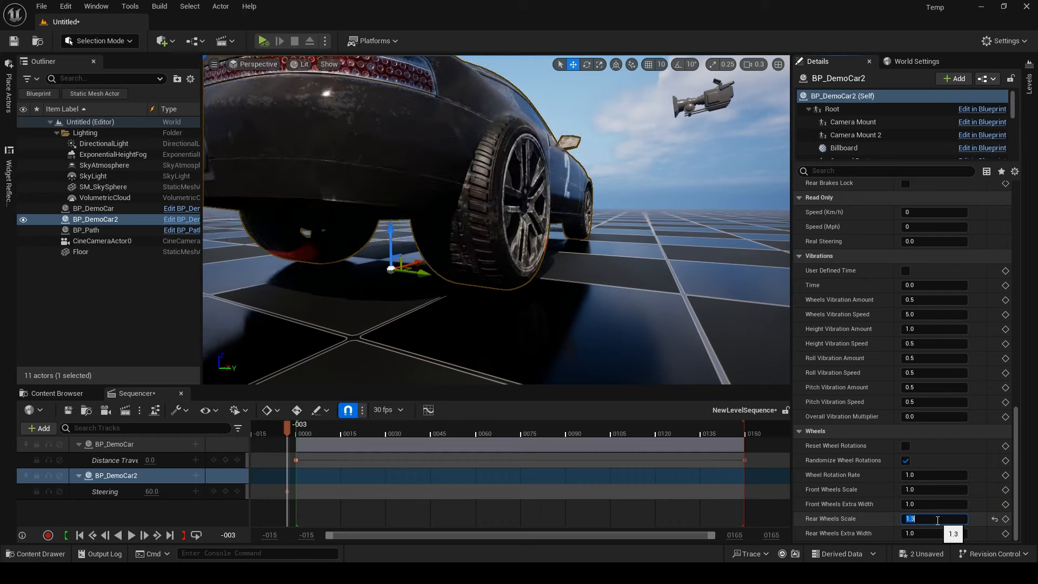
{"action": "left_click", "coordinate": [994, 519]}
Set BP_DemoCar2's Rear Wheels Extra Width to 1.3
{"action": "left_click", "coordinate": [919, 533]}
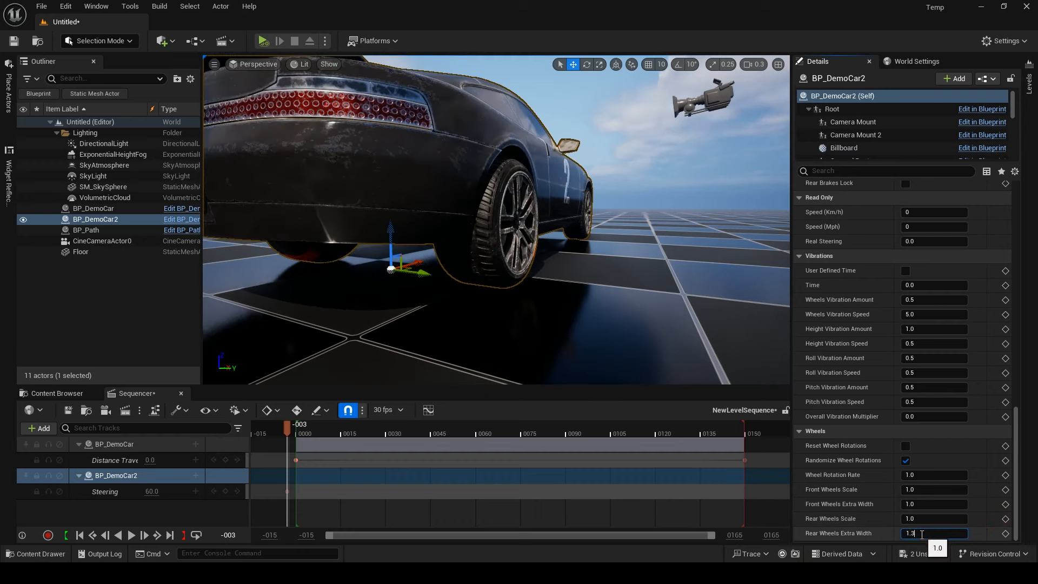
{"action": "key", "text": "Return"}
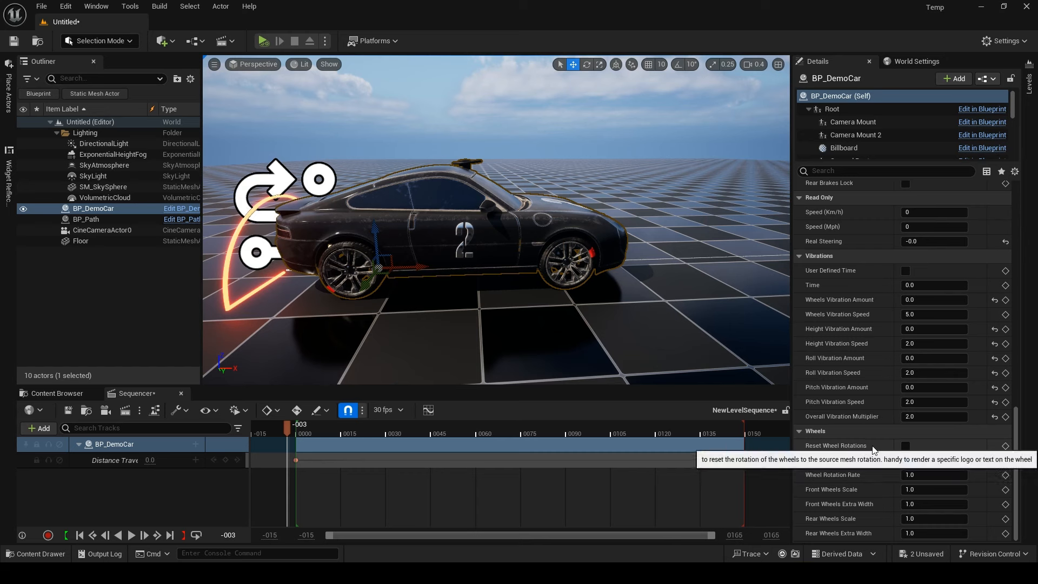
Enable Reset Wheel Rotations on BP_DemoCar and keyframe it at frame 17, scrubbing the timeline to check the wheels
{"action": "left_click", "coordinate": [906, 447]}
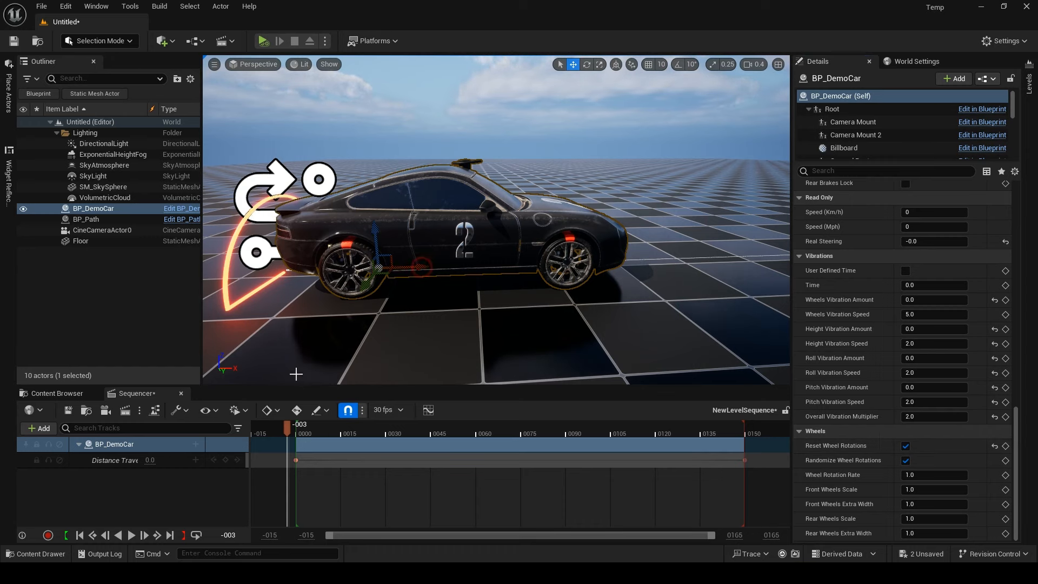
{"action": "left_click_drag", "start_coordinate": [301, 437], "coordinate": [346, 439]}
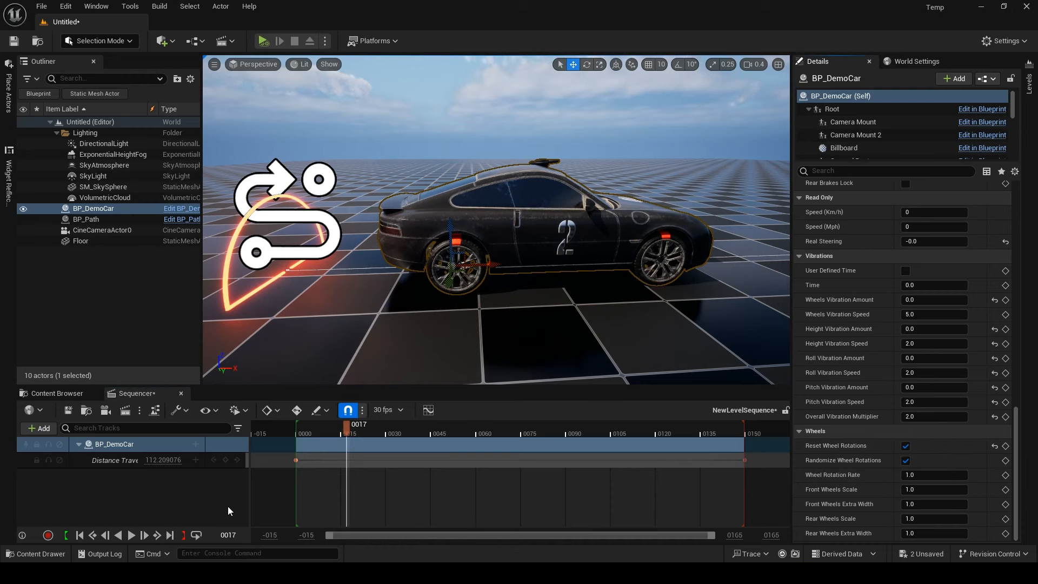
{"action": "left_click", "coordinate": [1006, 447]}
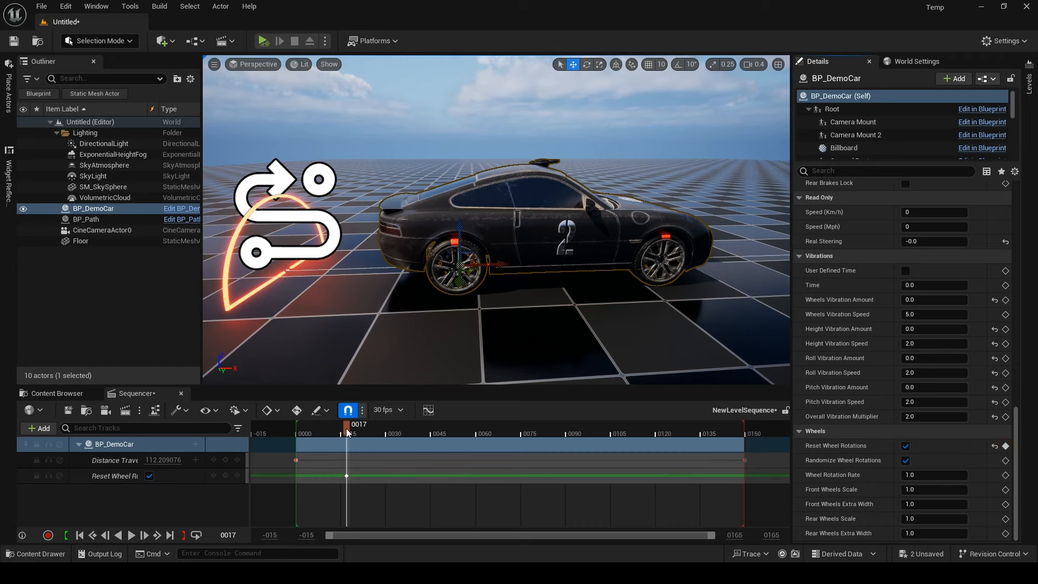
{"action": "left_click_drag", "start_coordinate": [346, 428], "coordinate": [371, 433]}
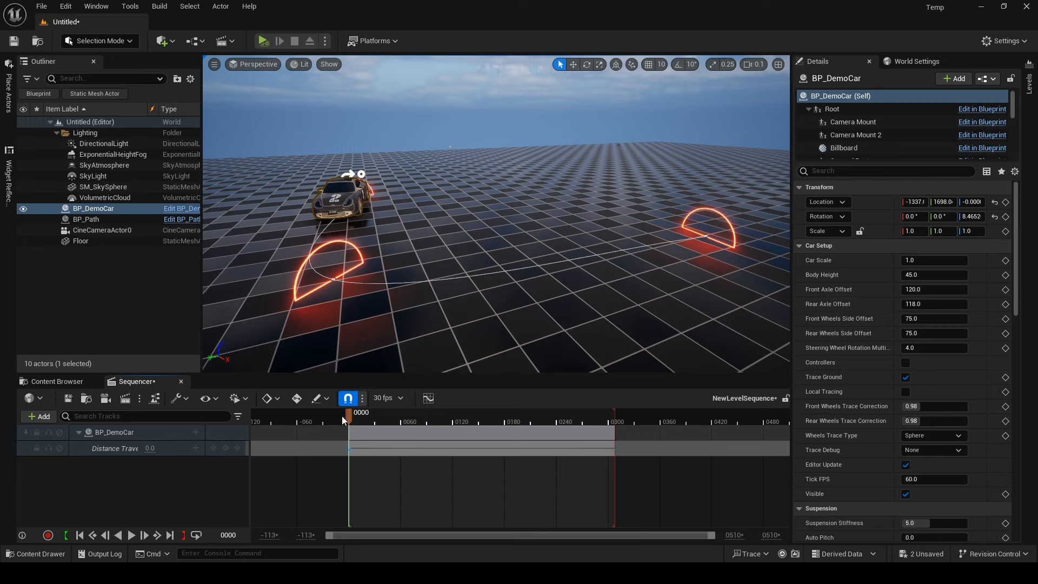
Play the level sequence and watch BP_DemoCar drive along the curved path
{"action": "key", "text": "space"}
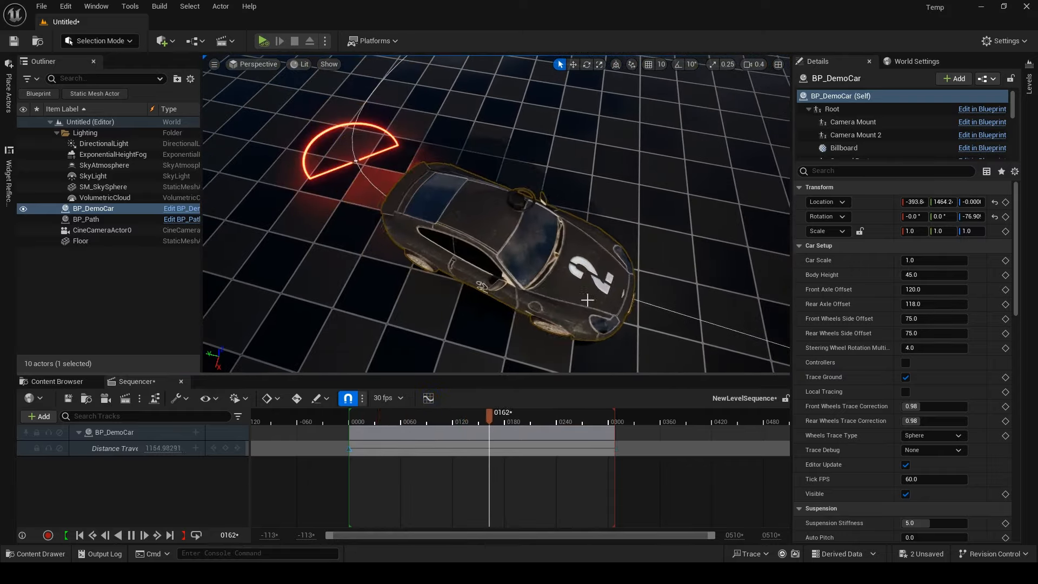
{"action": "right_click_drag", "start_coordinate": [486, 227], "coordinate": [465, 230]}
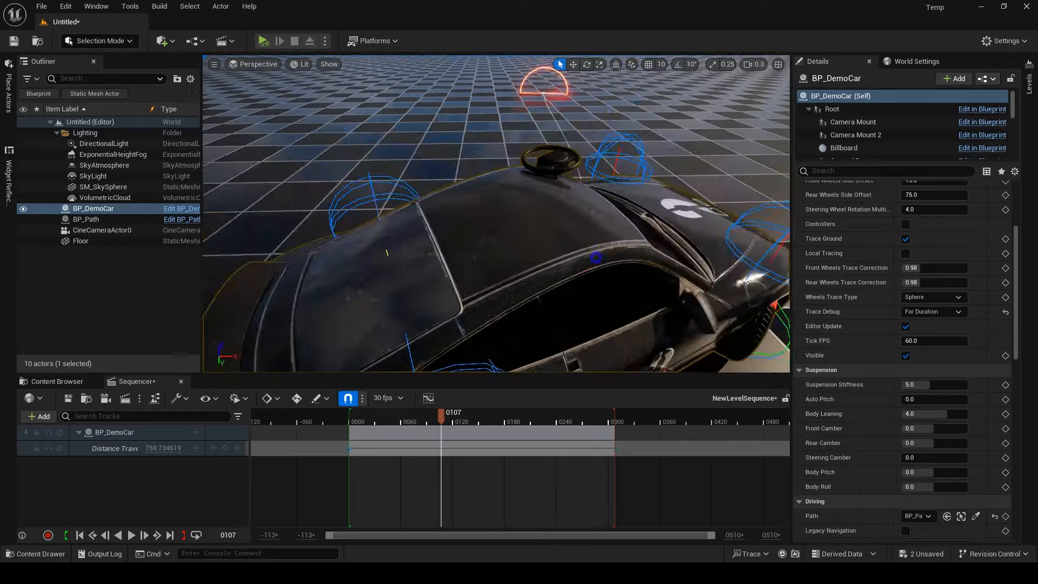
Examine the trace debug lines beneath BP_DemoCar and where the central trace lies relative to the path at frame 107
{"action": "key", "text": "q"}
{"action": "right_click_drag", "start_coordinate": [695, 244], "coordinate": [695, 220]}
{"action": "key", "text": "w"}
{"action": "scroll", "coordinate": [695, 224], "scroll_direction": "up", "scroll_amount": 1}
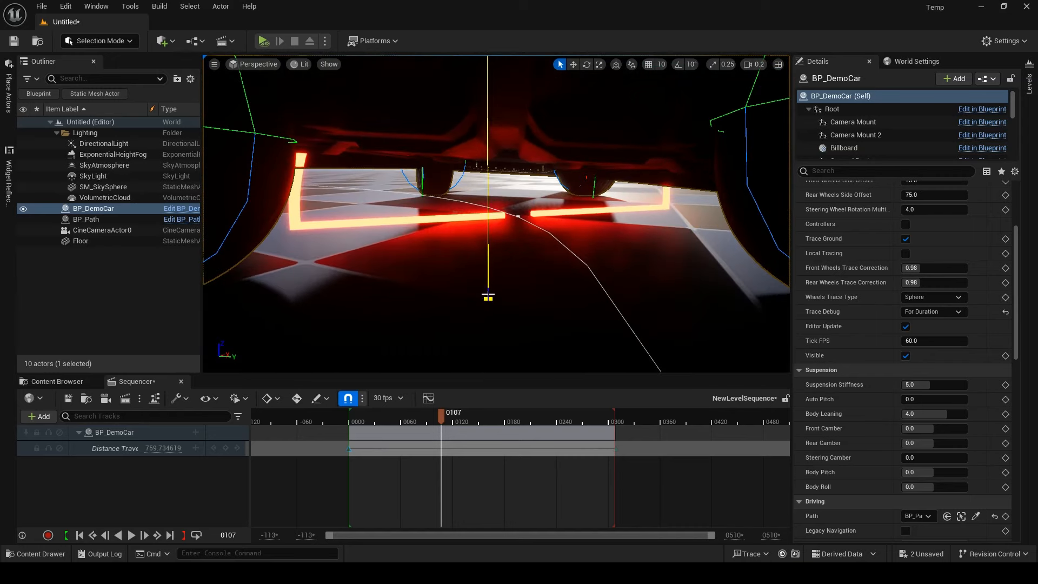
{"action": "right_click_drag", "start_coordinate": [554, 271], "coordinate": [472, 264]}
{"action": "key", "text": "s"}
{"action": "key", "text": "s"}
{"action": "scroll", "coordinate": [492, 264], "scroll_direction": "up", "scroll_amount": 4}
Return the playhead to frame 0 and examine the trace beneath BP_DemoCar at the path's start, framing the car again
{"action": "left_click", "coordinate": [349, 447]}
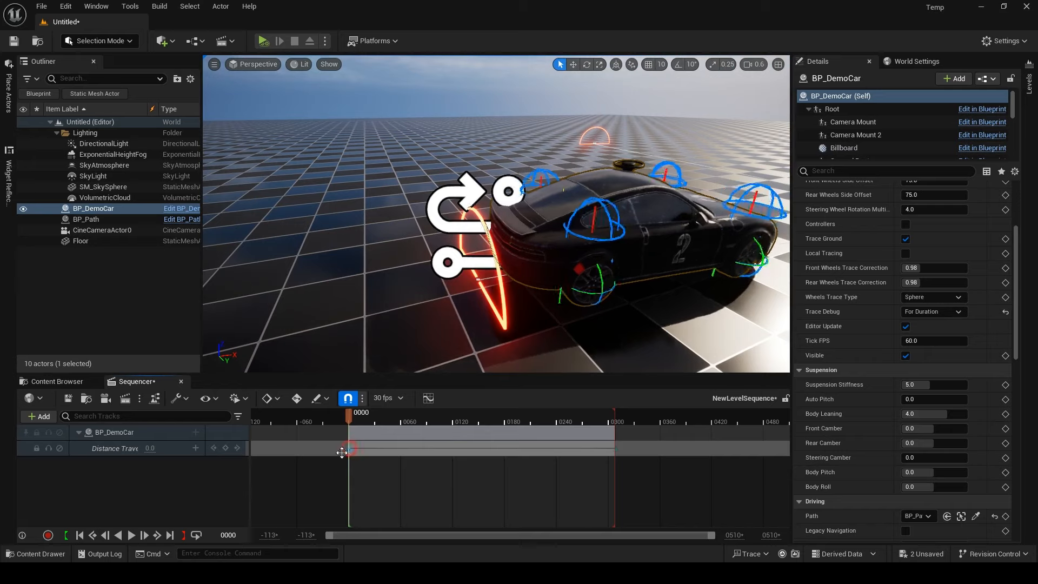
{"action": "key", "text": "w"}
{"action": "right_click_drag", "start_coordinate": [467, 333], "coordinate": [451, 346]}
{"action": "scroll", "coordinate": [452, 318], "scroll_direction": "down", "scroll_amount": 3}
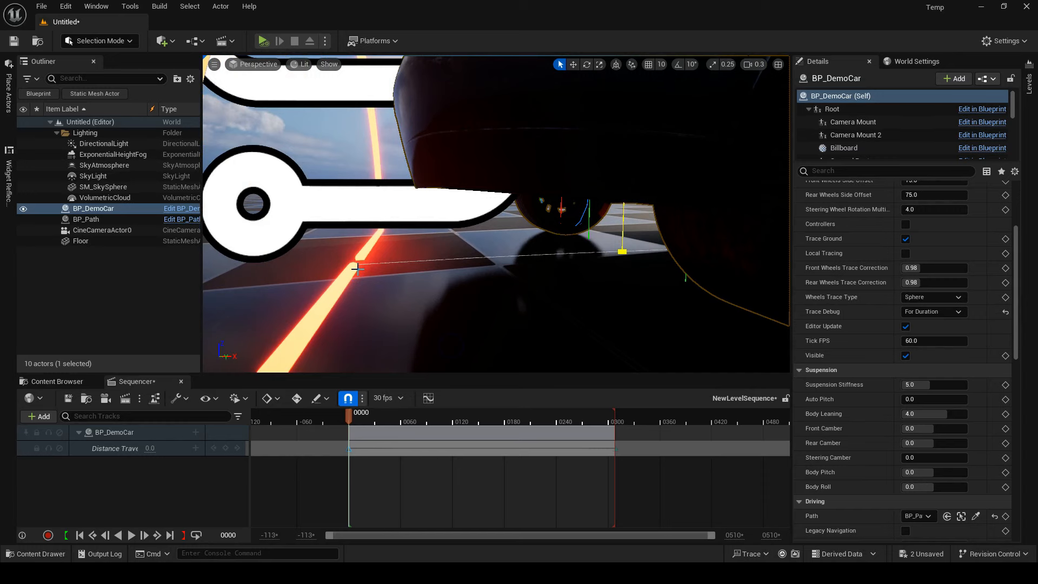
{"action": "key", "text": "f"}
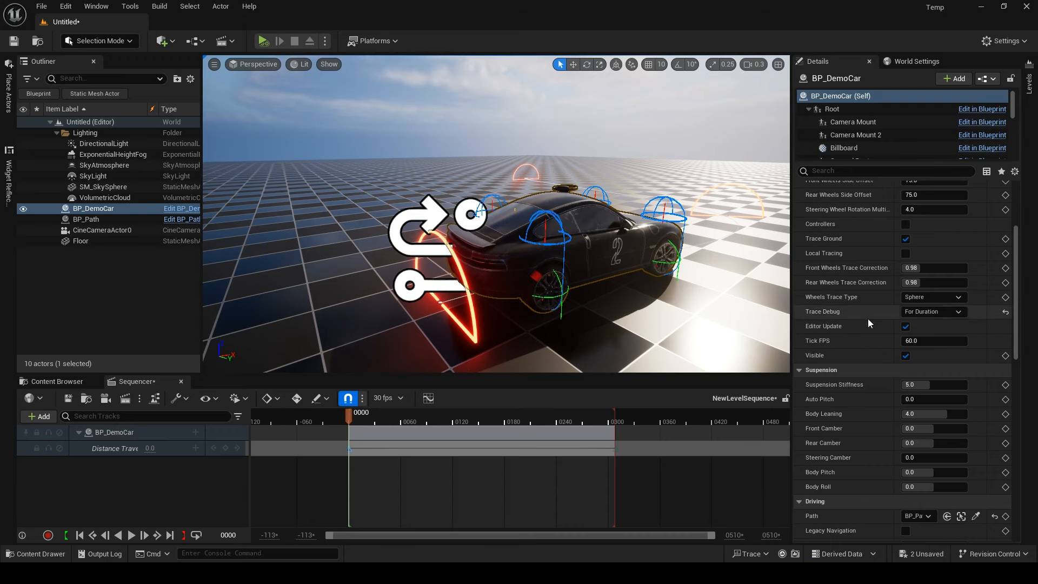
Enable Legacy Navigation on BP_DemoCar, play the sequence along the path, and return the playhead to frame 0
{"action": "scroll", "coordinate": [868, 320], "scroll_direction": "down", "scroll_amount": 5}
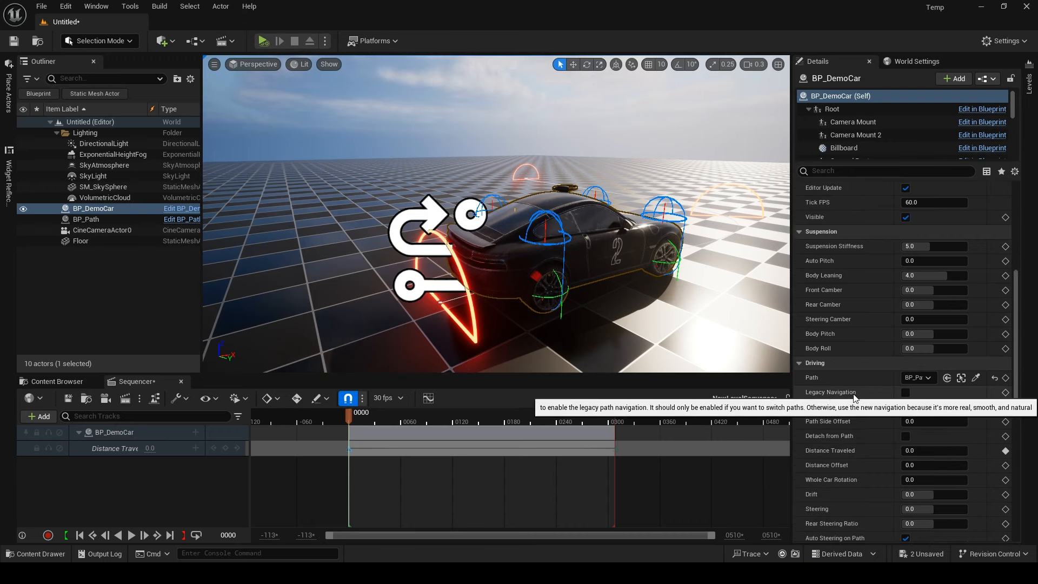
{"action": "left_click", "coordinate": [906, 393]}
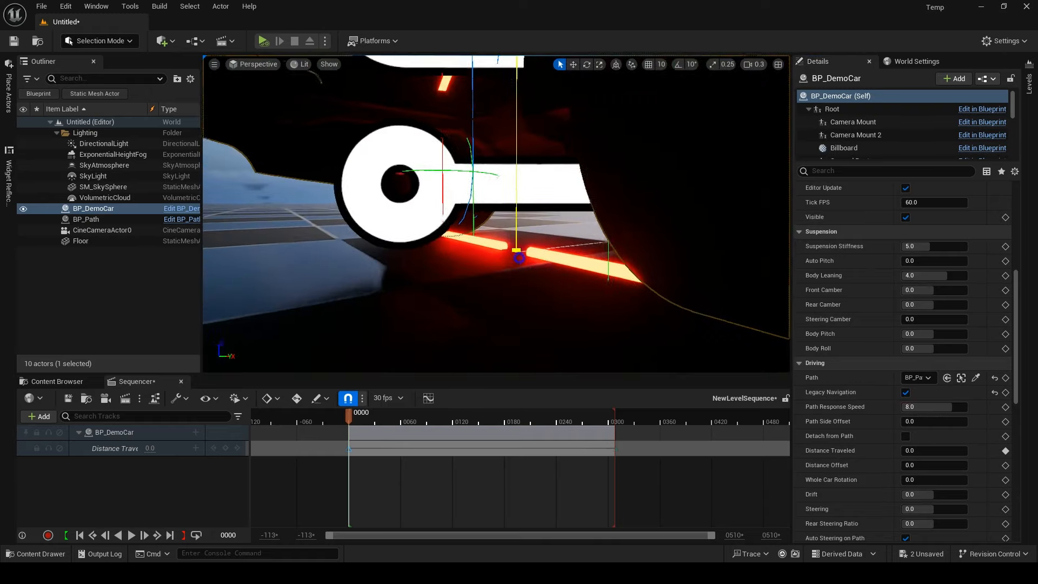
{"action": "key", "text": "space"}
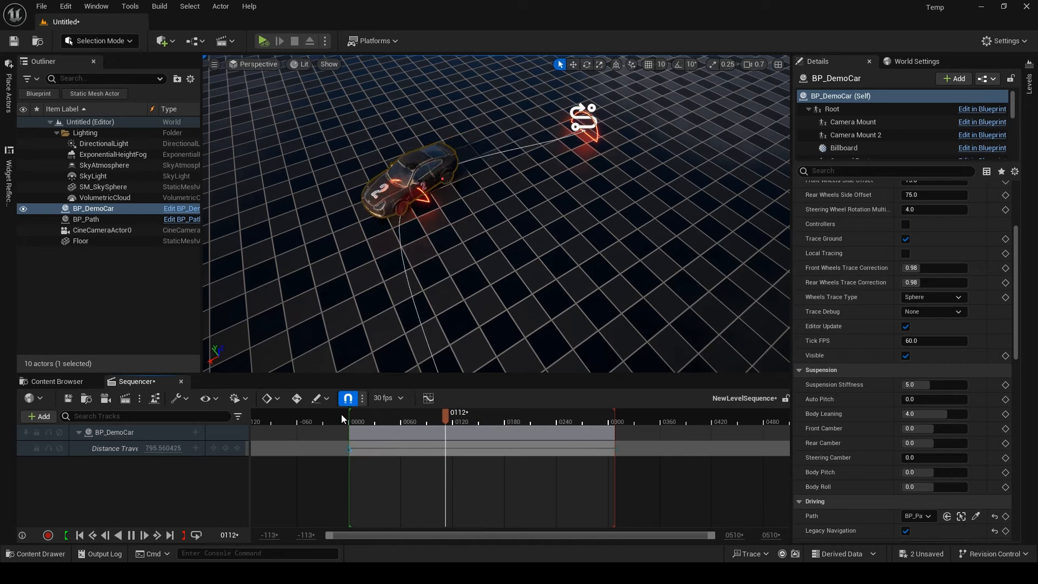
{"action": "key", "text": "space"}
{"action": "left_click", "coordinate": [348, 448]}
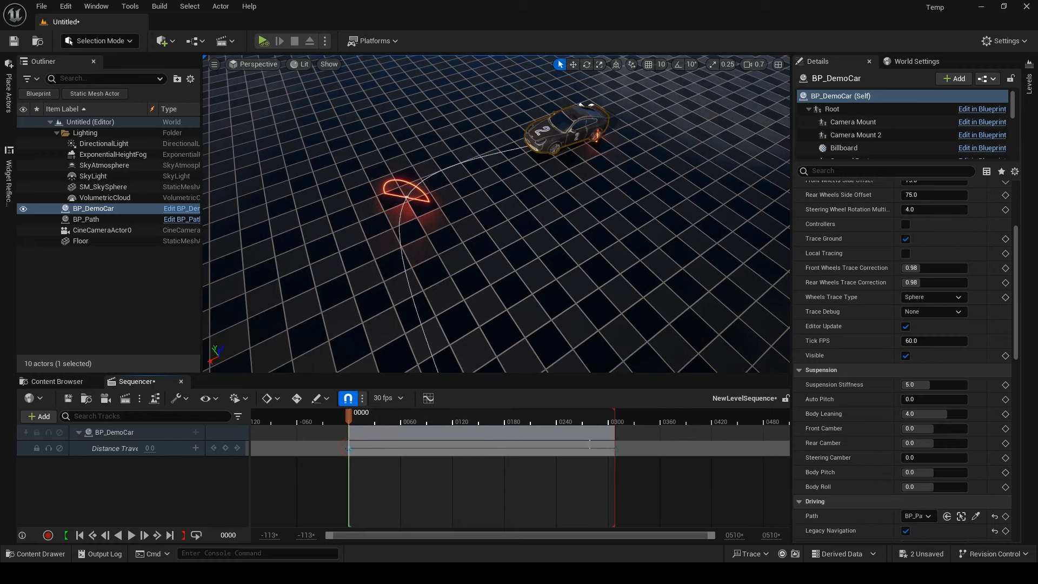
Disable Legacy Navigation on BP_DemoCar and replay the sequence for comparison, returning to frame 0
{"action": "scroll", "coordinate": [859, 395], "scroll_direction": "down", "scroll_amount": 5}
{"action": "left_click", "coordinate": [906, 392]}
{"action": "key", "text": "space"}
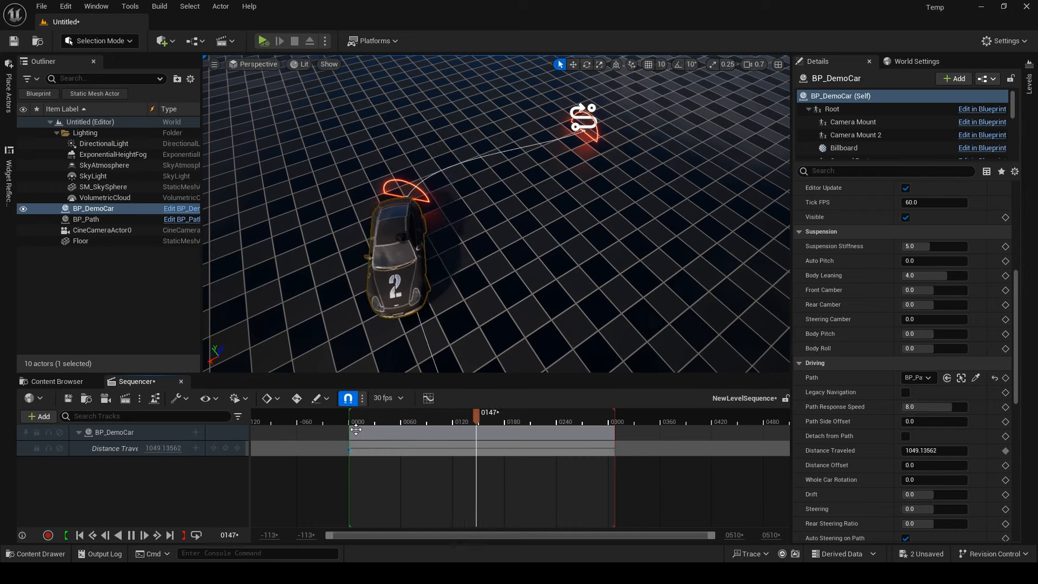
{"action": "left_click", "coordinate": [350, 448]}
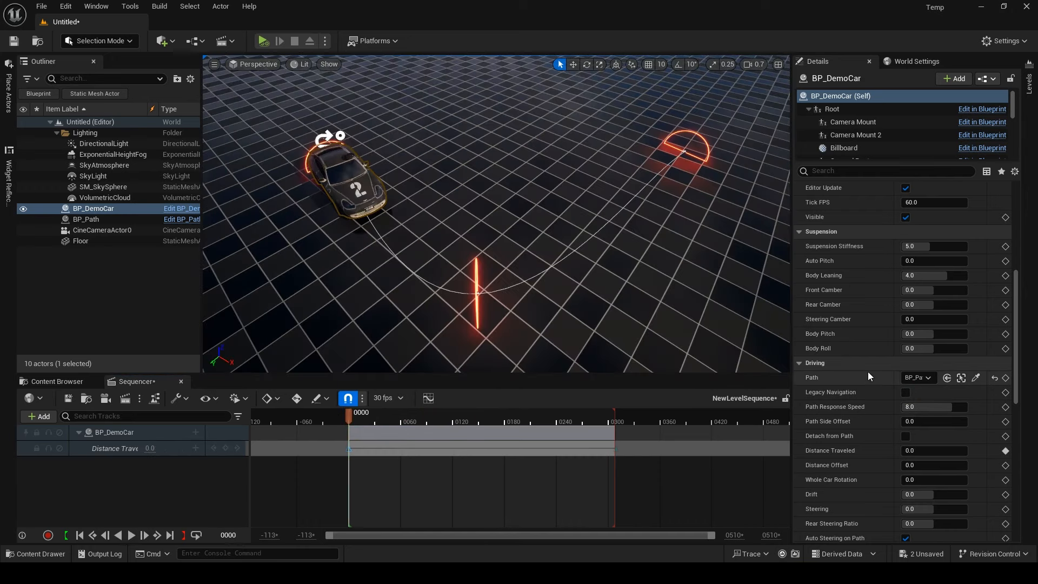
Set BP_DemoCar's Whole Car Rotation to 180 and scrub the sequence forward to check its direction of travel
{"action": "scroll", "coordinate": [888, 391], "scroll_direction": "down", "scroll_amount": 3}
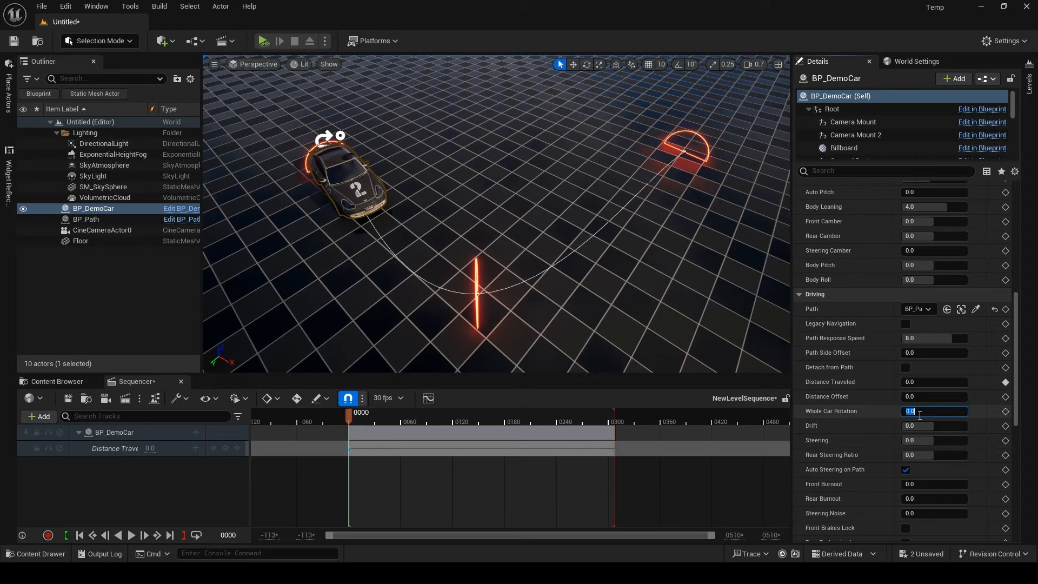
{"action": "left_click", "coordinate": [943, 412]}
{"action": "type", "text": "180"}
{"action": "key", "text": "Return"}
{"action": "mouse_move", "coordinate": [417, 229]}
{"action": "right_mouse_down"}
{"action": "mouse_move", "coordinate": [470, 241]}
{"action": "mouse_move", "coordinate": [416, 226]}
{"action": "right_mouse_up"}
{"action": "left_click_drag", "start_coordinate": [349, 414], "coordinate": [448, 427]}
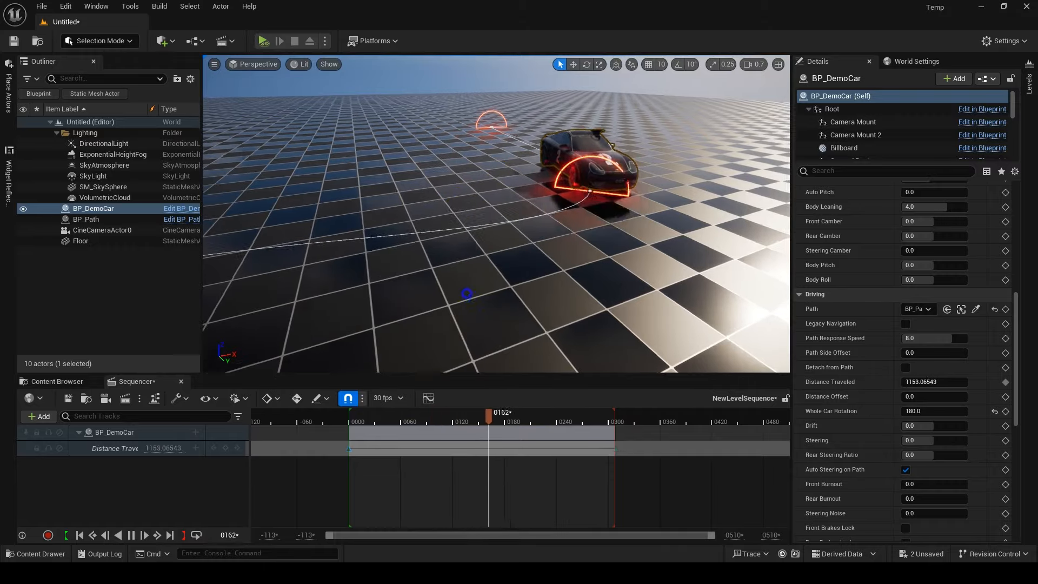
Move the playhead to frame 110 and examine BP_DemoCar's position and orientation on the curved path
{"action": "left_click", "coordinate": [443, 418]}
{"action": "key", "text": "d"}
{"action": "right_click_drag", "start_coordinate": [496, 217], "coordinate": [374, 203]}
{"action": "scroll", "coordinate": [454, 211], "scroll_direction": "down", "scroll_amount": 1}
{"action": "mouse_move", "coordinate": [434, 273]}
{"action": "right_mouse_down"}
{"action": "mouse_move", "coordinate": [402, 273]}
{"action": "mouse_move", "coordinate": [434, 273]}
{"action": "right_mouse_up"}
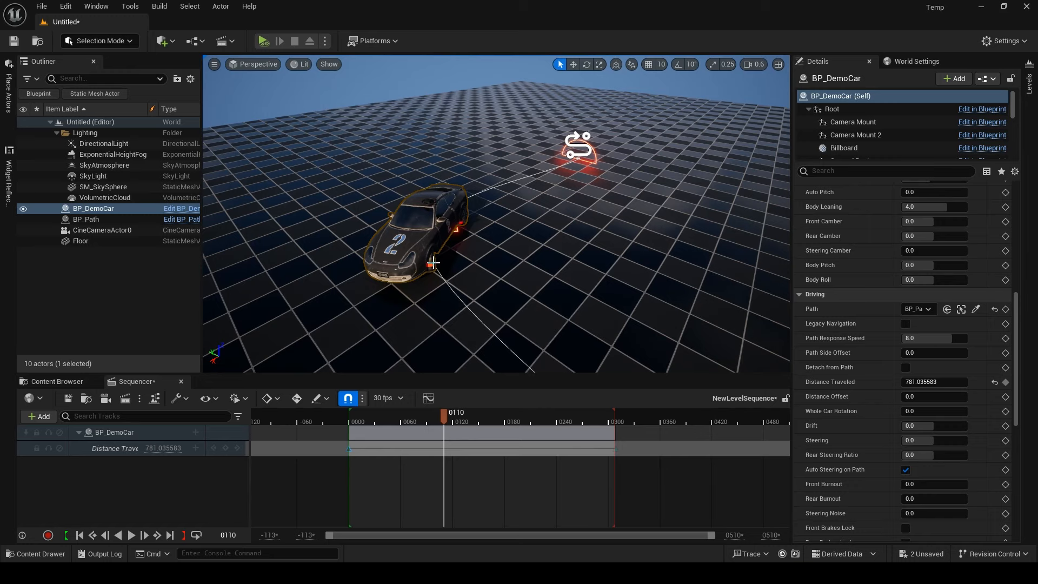
{"action": "mouse_move", "coordinate": [473, 186]}
{"action": "right_mouse_down"}
{"action": "mouse_move", "coordinate": [513, 206]}
{"action": "mouse_move", "coordinate": [488, 199]}
{"action": "right_mouse_up"}
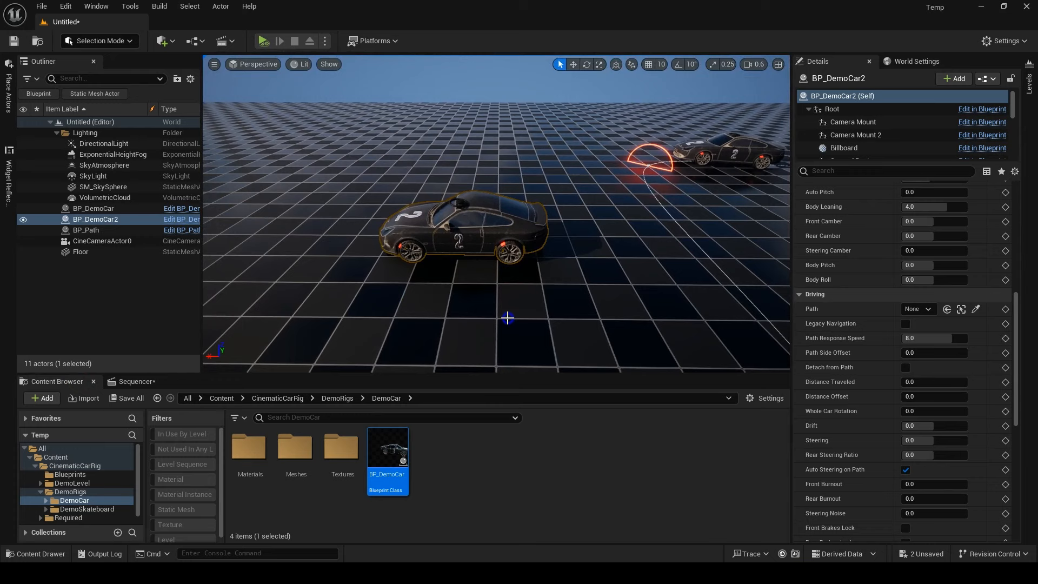
Test the drift on BP_DemoCar3 by moving the car along the floor, and reset Drift to its default
{"action": "key", "text": "e"}
{"action": "left_click_drag", "start_coordinate": [471, 274], "coordinate": [275, 103]}
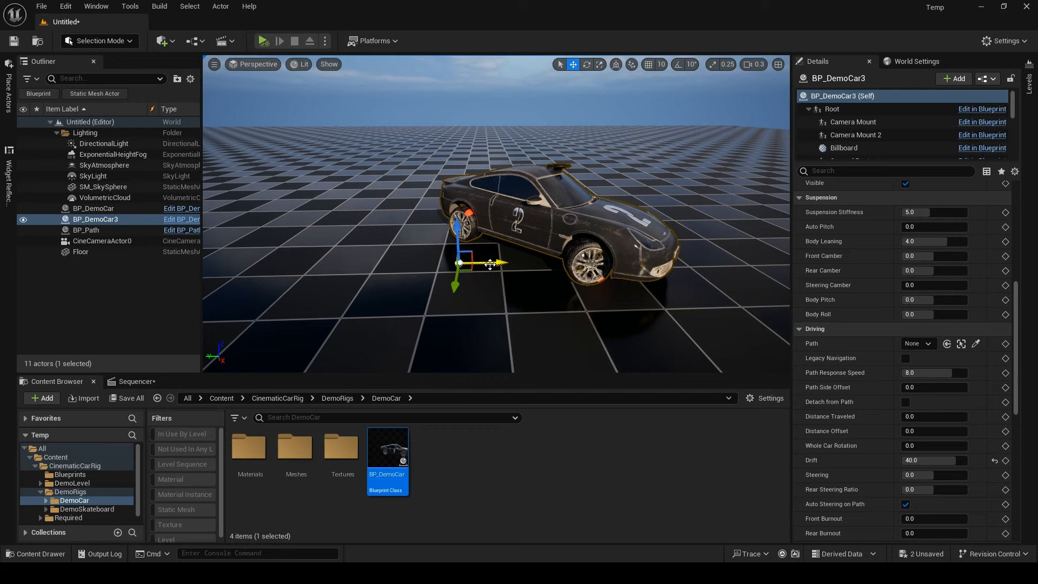
{"action": "left_click_drag", "start_coordinate": [492, 256], "coordinate": [457, 267]}
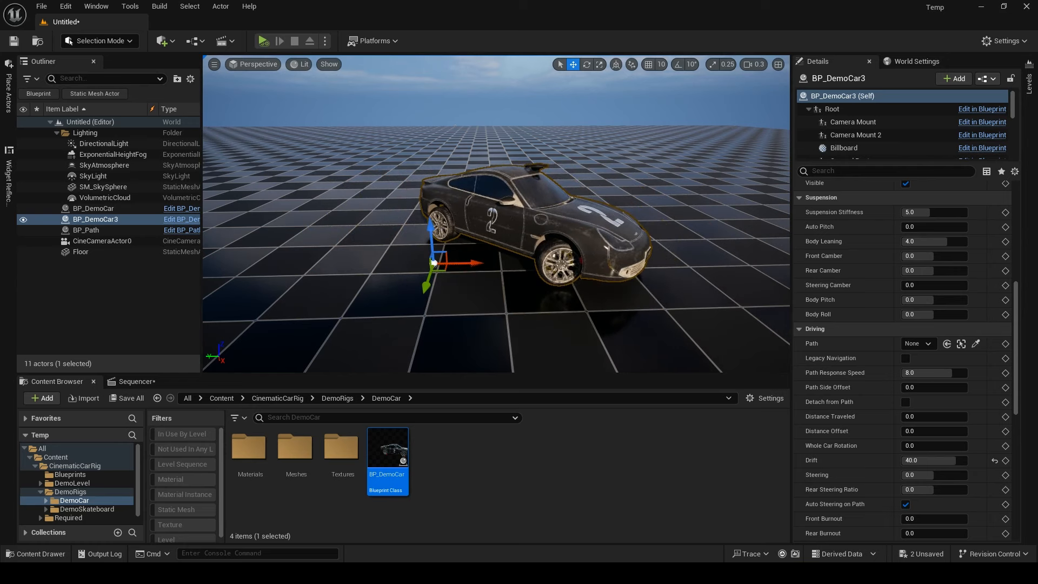
{"action": "mouse_move", "coordinate": [538, 268]}
{"action": "right_mouse_down"}
{"action": "mouse_move", "coordinate": [533, 253]}
{"action": "mouse_move", "coordinate": [536, 262]}
{"action": "right_mouse_up"}
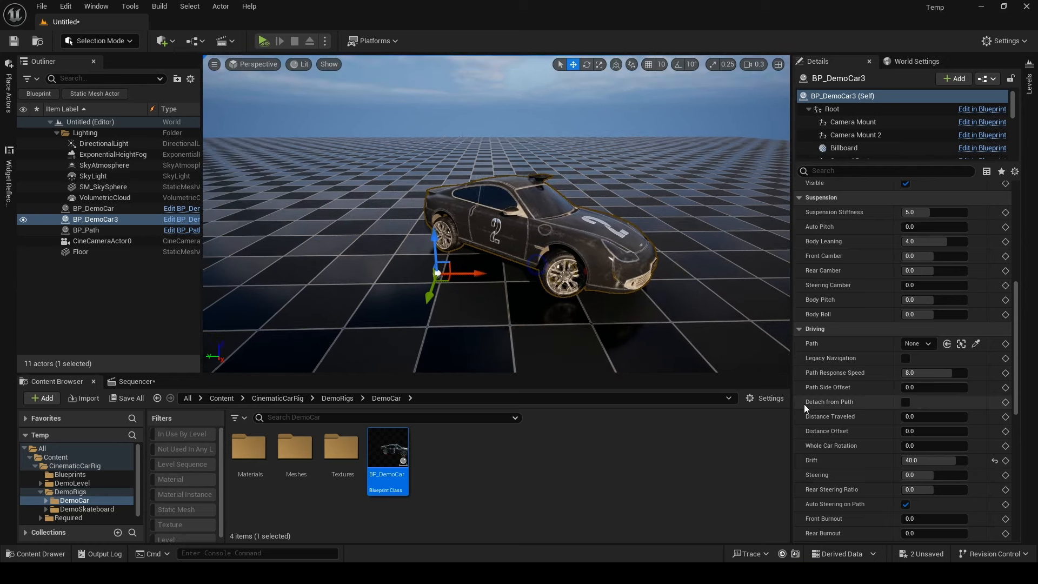
{"action": "left_click", "coordinate": [997, 461]}
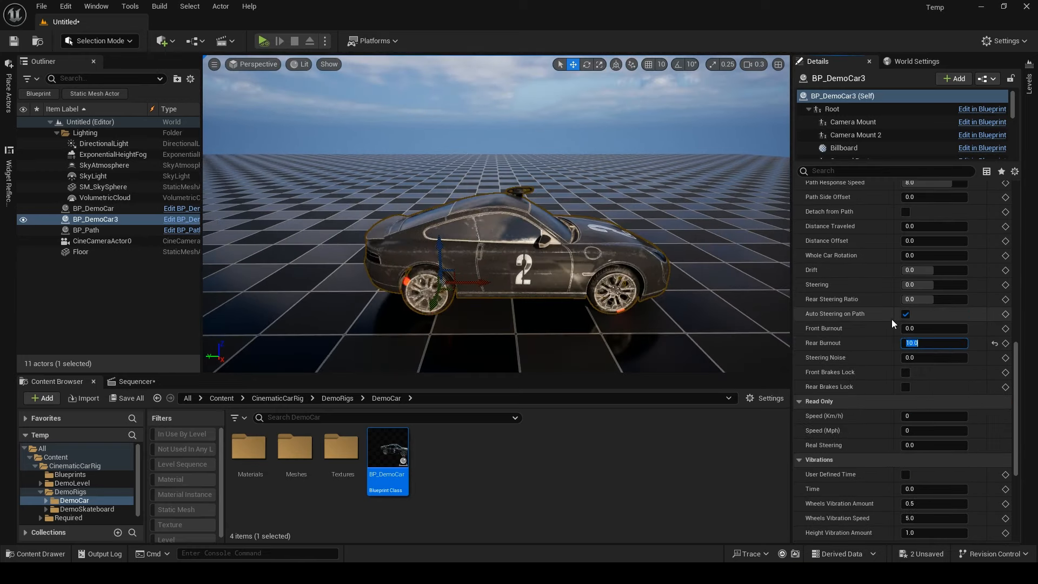
Bring up the level sequence and open BP_DemoCar3's Tick FPS value for editing
{"action": "scroll", "coordinate": [882, 323], "scroll_direction": "up", "scroll_amount": 8}
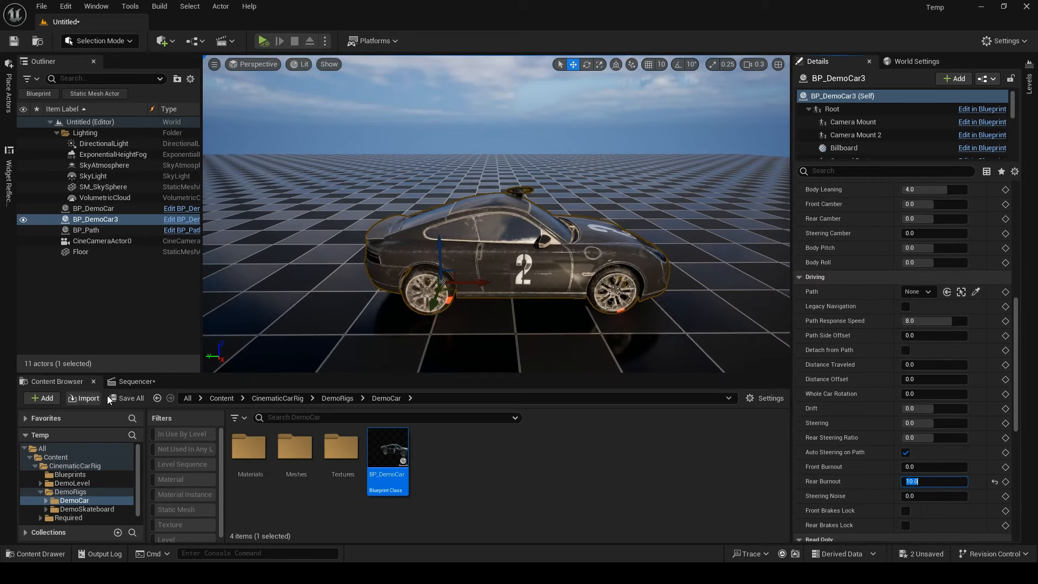
{"action": "left_click", "coordinate": [133, 381]}
{"action": "scroll", "coordinate": [867, 352], "scroll_direction": "up", "scroll_amount": 3}
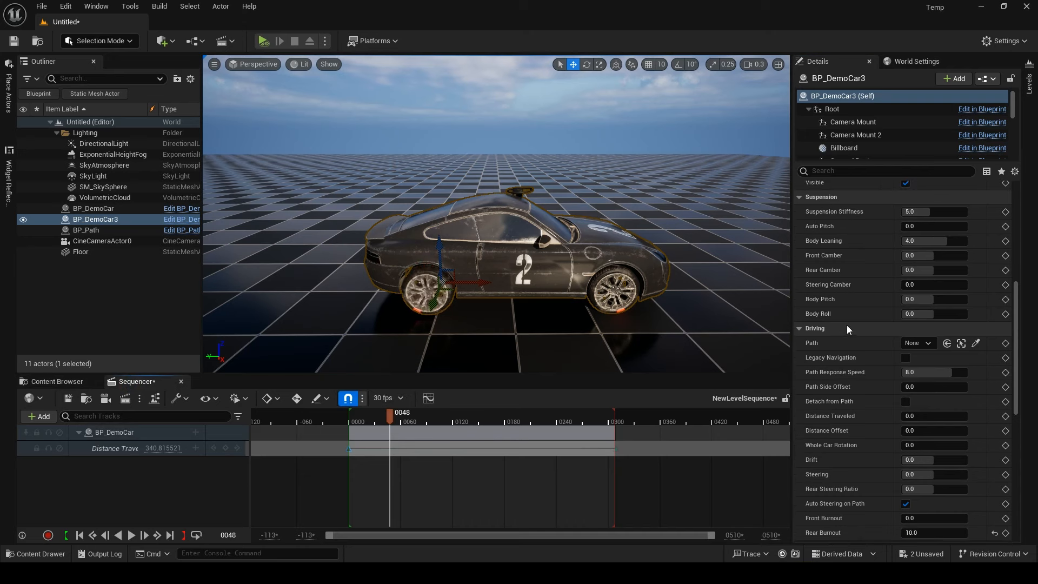
{"action": "scroll", "coordinate": [847, 325], "scroll_direction": "up", "scroll_amount": 6}
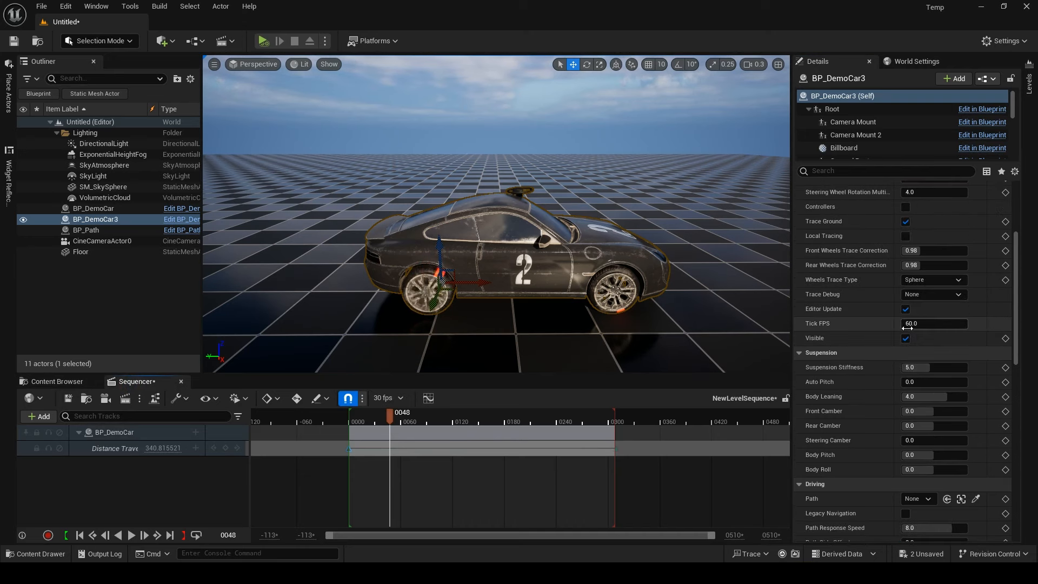
{"action": "left_click", "coordinate": [922, 323]}
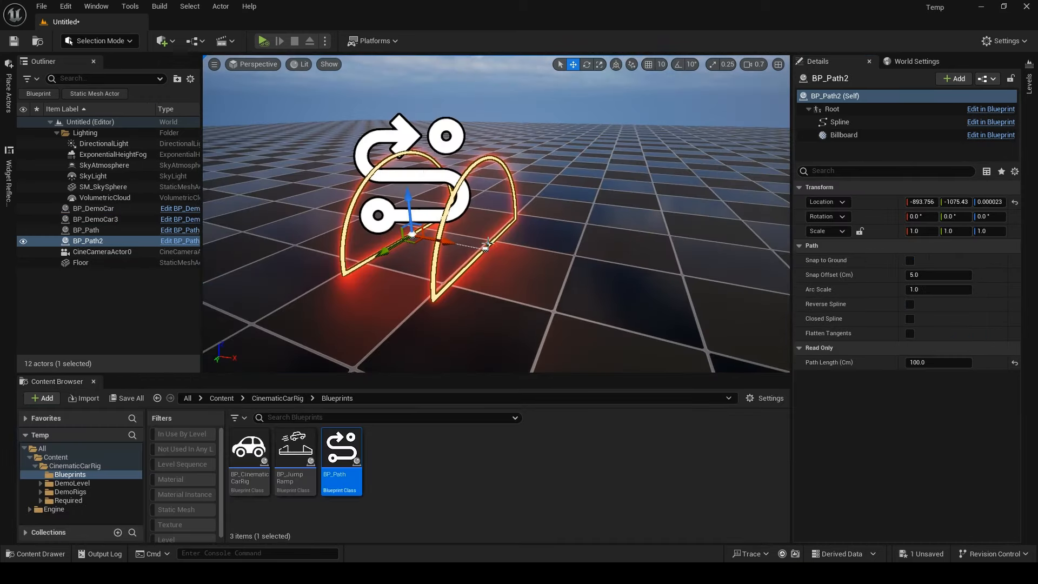
Lengthen BP_Path2 by moving its end spline point outward and adding another point beyond it
{"action": "left_click", "coordinate": [486, 249]}
{"action": "left_click", "coordinate": [485, 248]}
{"action": "right_click_drag", "start_coordinate": [490, 246], "coordinate": [491, 256]}
{"action": "left_click_drag", "start_coordinate": [507, 233], "coordinate": [632, 227]}
{"action": "right_click_drag", "start_coordinate": [584, 254], "coordinate": [510, 281]}
{"action": "left_click_drag", "start_coordinate": [502, 222], "coordinate": [756, 196], "text": "alt"}
Reposition BP_Path2's spline above the floor and turn on Snap to Ground for the path
{"action": "left_click", "coordinate": [489, 211]}
{"action": "key", "text": "e"}
{"action": "left_click_drag", "start_coordinate": [476, 232], "coordinate": [452, 303]}
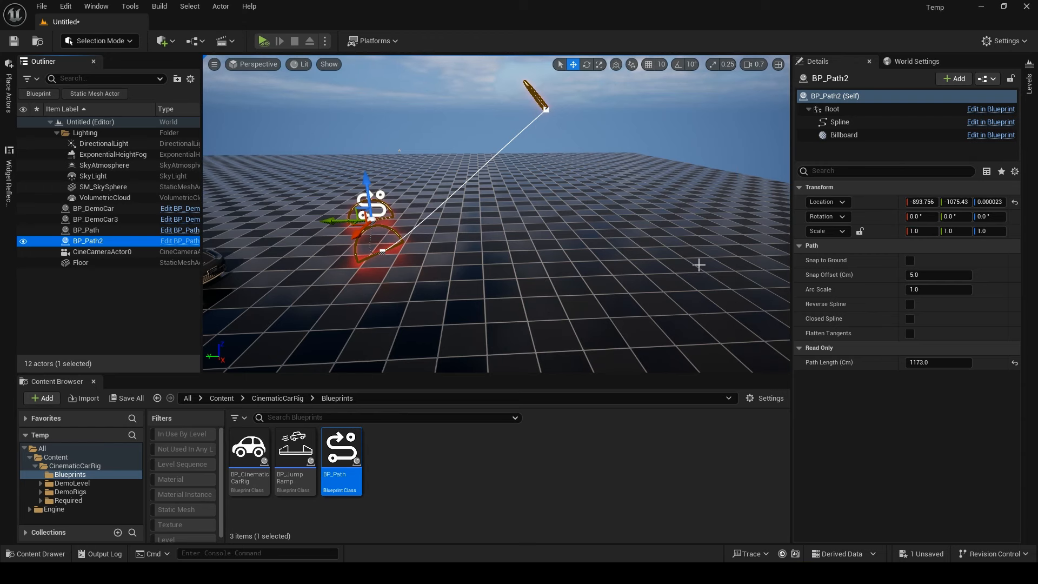
{"action": "left_click", "coordinate": [910, 260]}
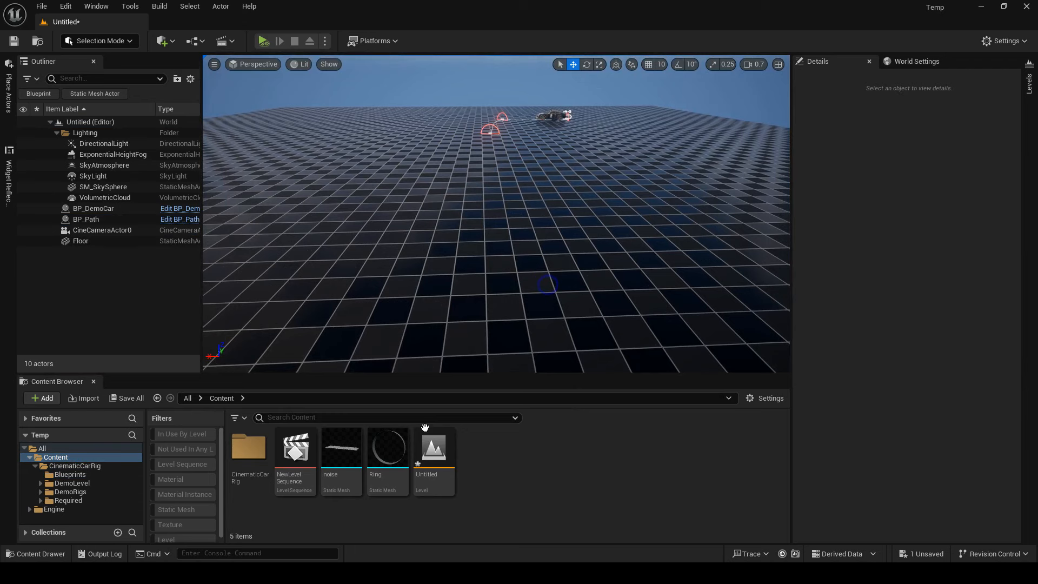
Place the Ring static mesh in the level and reset its location to the origin
{"action": "left_click_drag", "start_coordinate": [387, 449], "coordinate": [486, 230]}
{"action": "left_click", "coordinate": [1006, 201]}
{"action": "right_click_drag", "start_coordinate": [541, 233], "coordinate": [538, 171]}
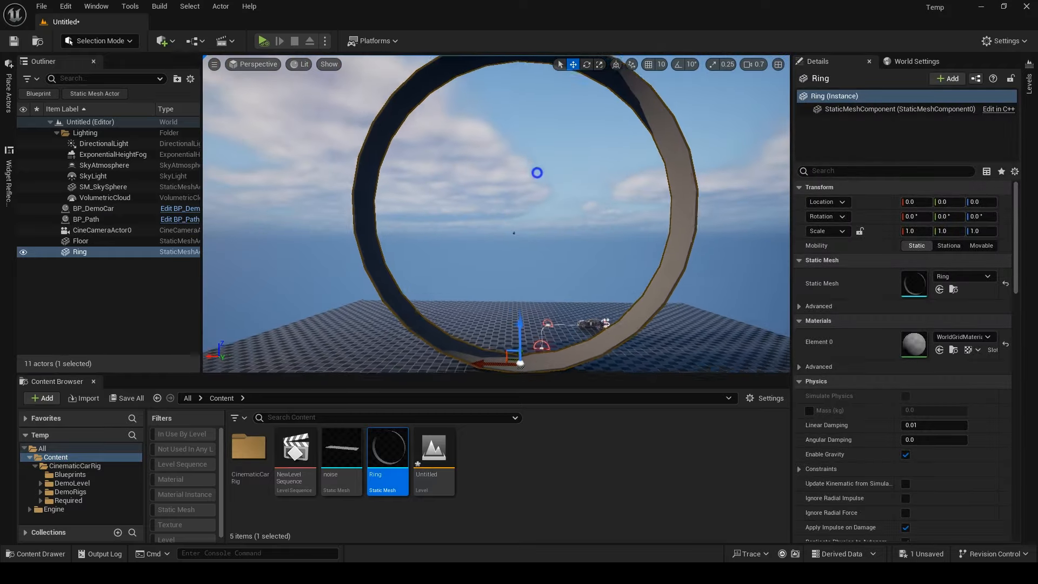
Place a new BP_Path blueprint at the bottom of the ring
{"action": "left_click", "coordinate": [70, 474]}
{"action": "left_click_drag", "start_coordinate": [342, 452], "coordinate": [517, 361]}
{"action": "right_click_drag", "start_coordinate": [517, 346], "coordinate": [522, 395]}
Move the new path's end spline point along the ring and add further points climbing its curve
{"action": "left_click", "coordinate": [548, 236]}
{"action": "right_click_drag", "start_coordinate": [549, 236], "coordinate": [546, 184]}
{"action": "left_click_drag", "start_coordinate": [500, 335], "coordinate": [424, 290]}
{"action": "left_click_drag", "start_coordinate": [431, 284], "coordinate": [396, 182], "text": "alt"}
{"action": "left_click_drag", "start_coordinate": [408, 182], "coordinate": [560, 84], "text": "alt"}
{"action": "right_click_drag", "start_coordinate": [538, 170], "coordinate": [578, 208]}
{"action": "left_click_drag", "start_coordinate": [444, 122], "coordinate": [533, 195], "text": "alt"}
{"action": "right_click_drag", "start_coordinate": [532, 196], "coordinate": [520, 199]}
Switch the viewport to the Left view and add spline points around the rest of the ring
{"action": "left_click", "coordinate": [253, 64]}
{"action": "left_click", "coordinate": [242, 138]}
{"action": "right_click_drag", "start_coordinate": [535, 238], "coordinate": [509, 195]}
{"action": "scroll", "coordinate": [519, 216], "scroll_direction": "up", "scroll_amount": 2}
{"action": "left_click_drag", "start_coordinate": [542, 135], "coordinate": [476, 290], "text": "alt"}
Rotate and move the spline point closing the loop at the ring's bottom
{"action": "scroll", "coordinate": [446, 307], "scroll_direction": "up", "scroll_amount": 12}
{"action": "key", "text": "e"}
{"action": "left_click_drag", "start_coordinate": [460, 154], "coordinate": [472, 62]}
{"action": "key", "text": "w"}
{"action": "left_click_drag", "start_coordinate": [451, 201], "coordinate": [405, 206]}
Snap the selected spline point at the ring's bottom to the nearest spline point
{"action": "left_click", "coordinate": [412, 234]}
{"action": "right_click", "coordinate": [413, 233]}
{"action": "mouse_move", "coordinate": [449, 360]}
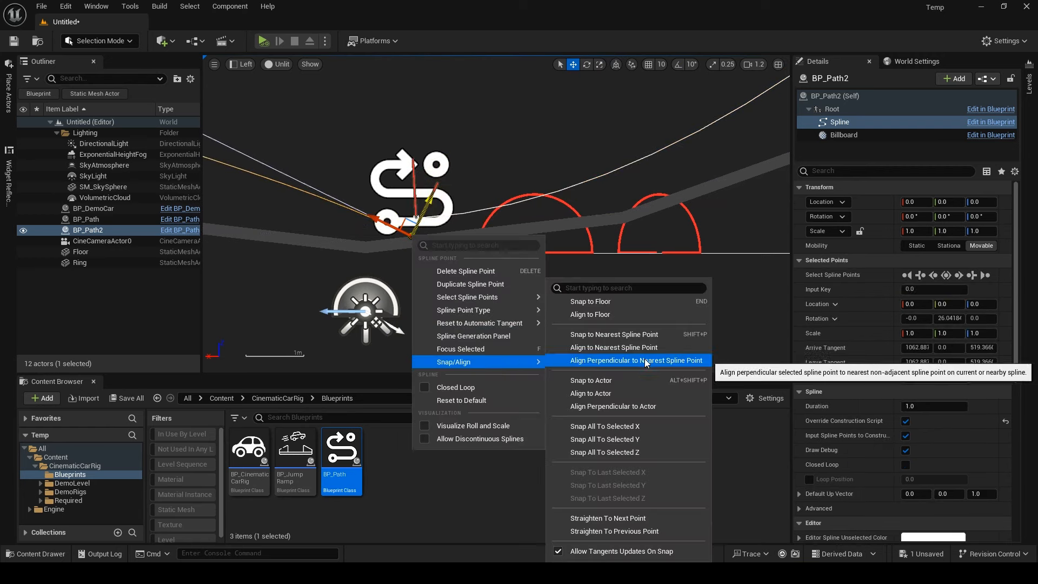
{"action": "left_click", "coordinate": [622, 334]}
{"action": "right_click_drag", "start_coordinate": [500, 287], "coordinate": [514, 306]}
Reselect BP_Path2 as a whole and apply Snap to Ground to fit it to the ring
{"action": "scroll", "coordinate": [494, 343], "scroll_direction": "down", "scroll_amount": 14}
{"action": "left_click", "coordinate": [153, 306]}
{"action": "left_click", "coordinate": [101, 229]}
{"action": "scroll", "coordinate": [525, 258], "scroll_direction": "down", "scroll_amount": 2}
{"action": "right_click_drag", "start_coordinate": [535, 259], "coordinate": [511, 280]}
{"action": "left_click", "coordinate": [910, 261]}
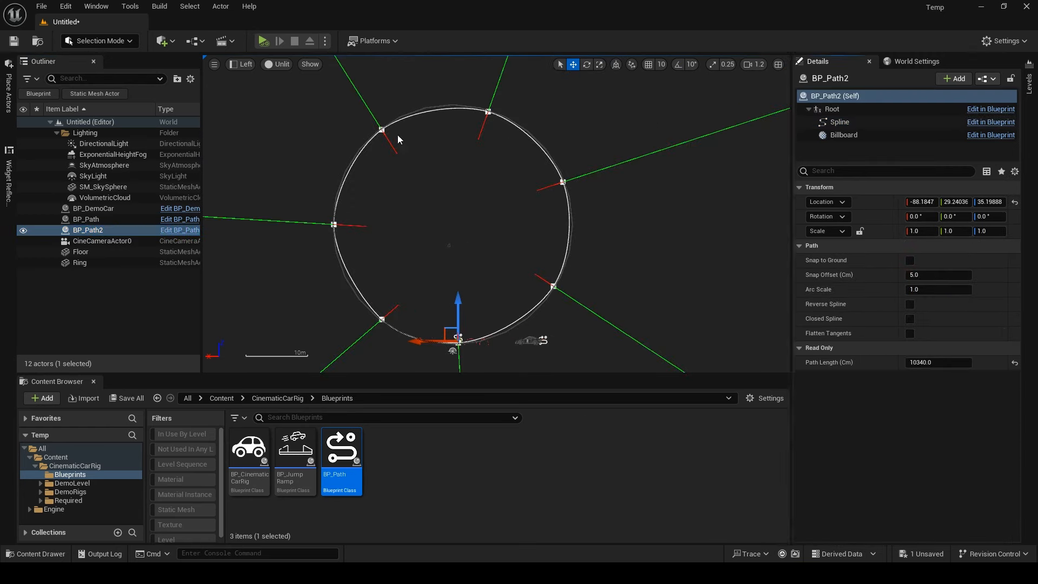
Return the viewport to Perspective and assign BP_Path2 as the path of BP_DemoCar
{"action": "left_click", "coordinate": [246, 65]}
{"action": "left_click", "coordinate": [262, 93]}
{"action": "right_click_drag", "start_coordinate": [442, 179], "coordinate": [564, 337]}
{"action": "left_click", "coordinate": [598, 193]}
{"action": "scroll", "coordinate": [992, 414], "scroll_direction": "down", "scroll_amount": 4}
{"action": "scroll", "coordinate": [991, 409], "scroll_direction": "down", "scroll_amount": 4}
{"action": "left_click", "coordinate": [925, 378]}
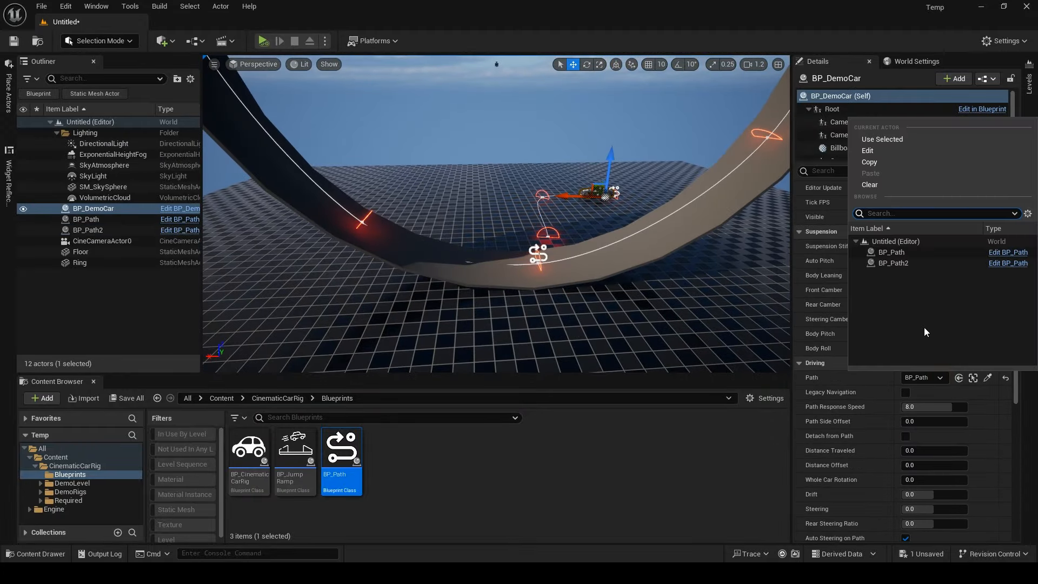
{"action": "left_click", "coordinate": [924, 263]}
Open NewLevelSequence and set BP_DemoCar's Distance Traveled at frame 309 to BP_Path2's length, 11885
{"action": "left_click", "coordinate": [56, 457]}
{"action": "double_click", "coordinate": [295, 453]}
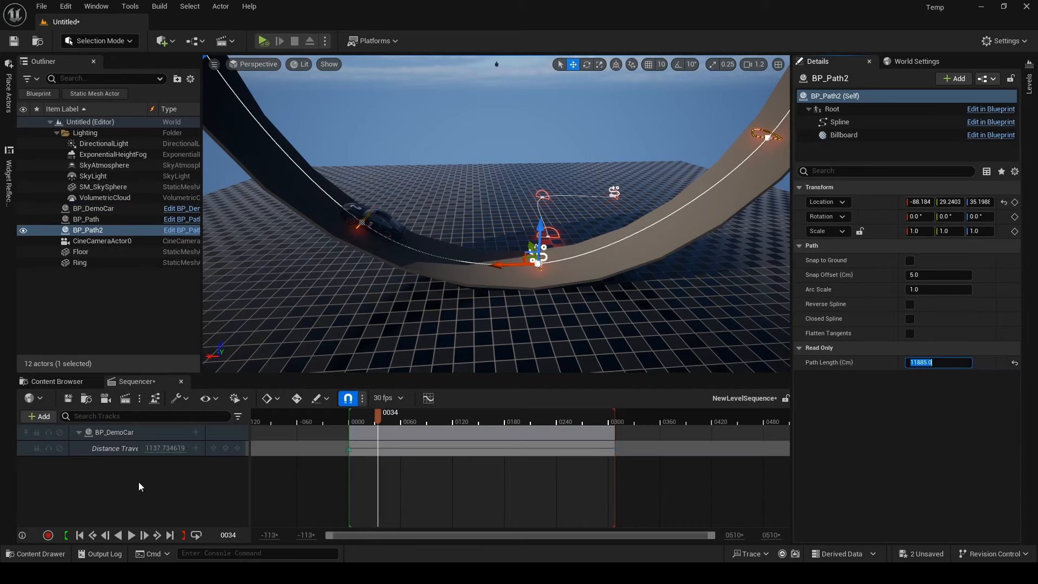
{"action": "left_click", "coordinate": [128, 448]}
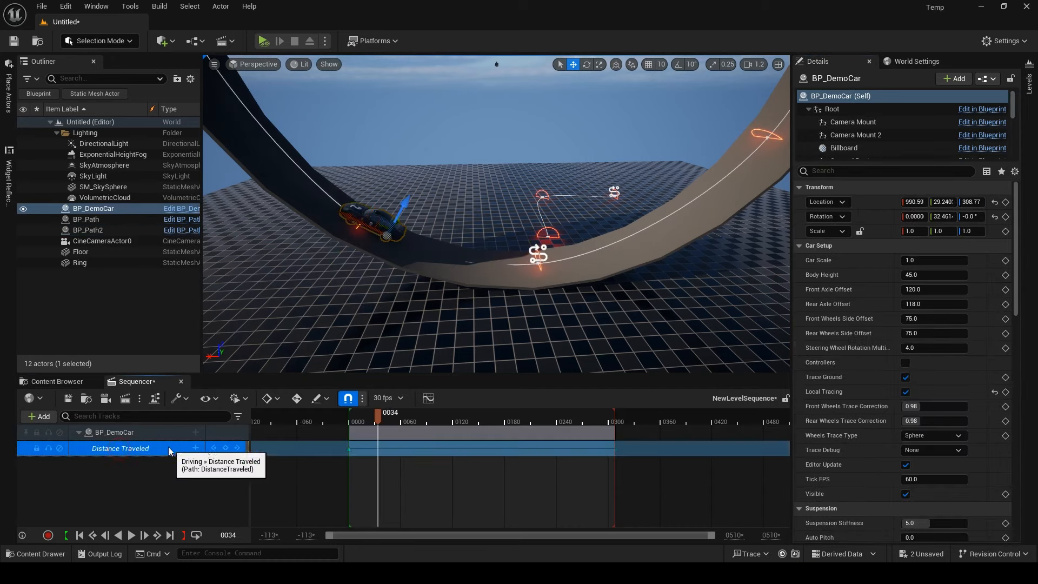
{"action": "left_click", "coordinate": [163, 447]}
{"action": "left_click", "coordinate": [616, 453]}
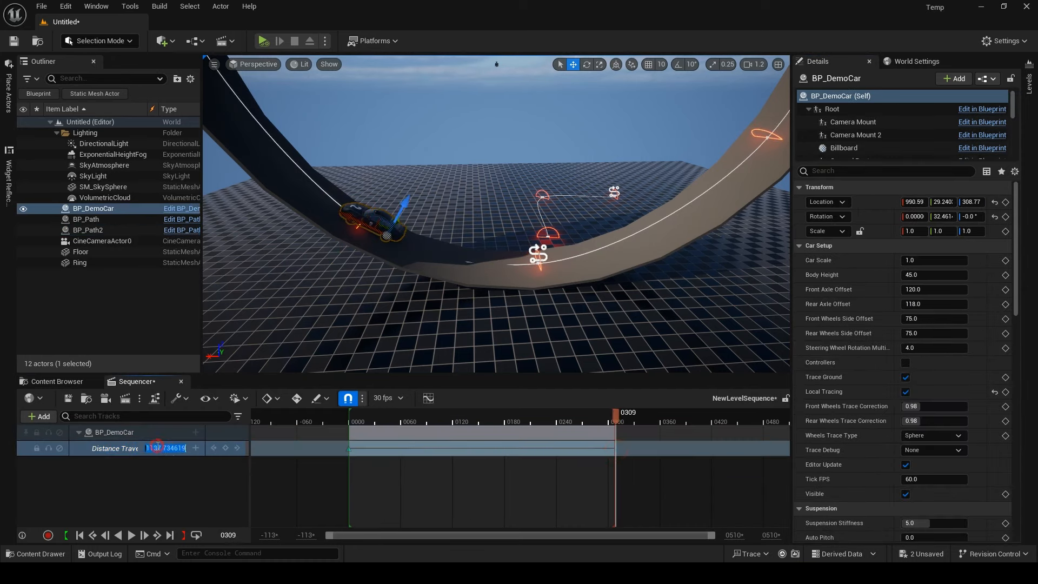
Play the sequence from frame 0 and watch BP_DemoCar drive around the inside of the ring
{"action": "key", "text": "s"}
{"action": "right_click_drag", "start_coordinate": [501, 311], "coordinate": [497, 270]}
{"action": "left_click", "coordinate": [350, 420]}
{"action": "key", "text": "space"}
{"action": "key", "text": "s"}
{"action": "right_click_drag", "start_coordinate": [497, 330], "coordinate": [495, 329]}
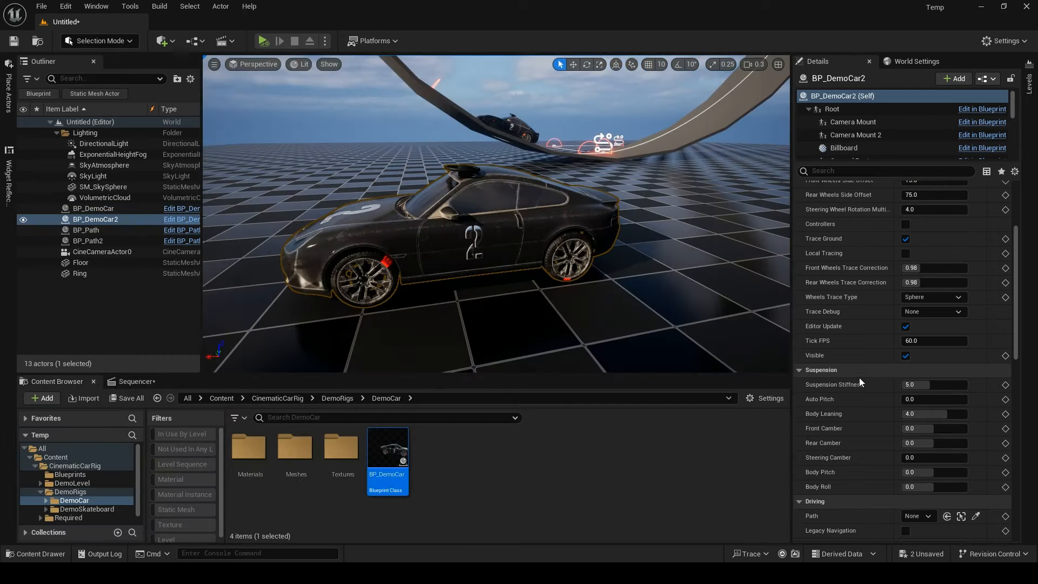
Find the Driving settings of BP_DemoCar2
{"action": "scroll", "coordinate": [860, 381], "scroll_direction": "down", "scroll_amount": 6}
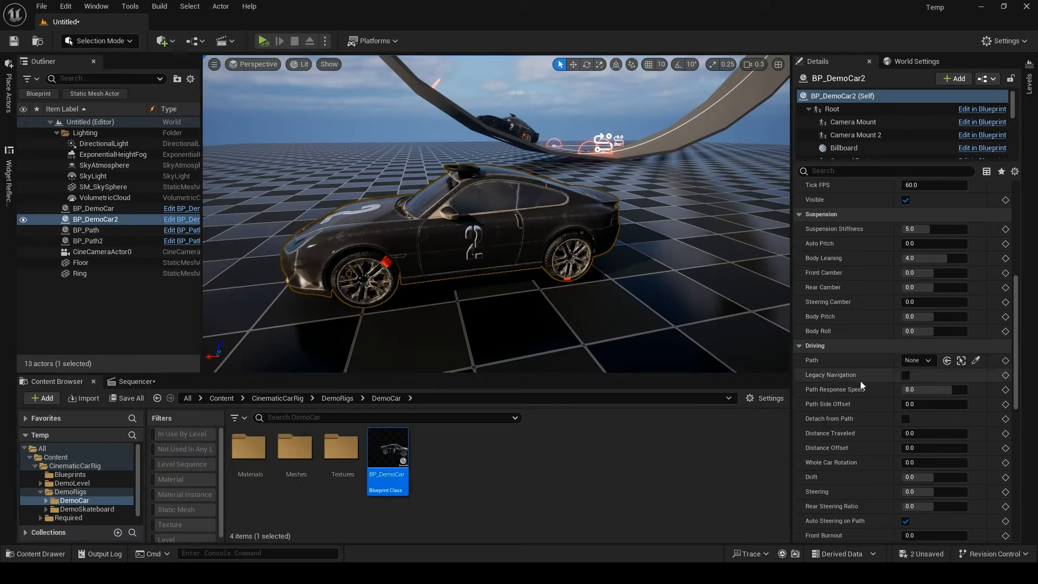